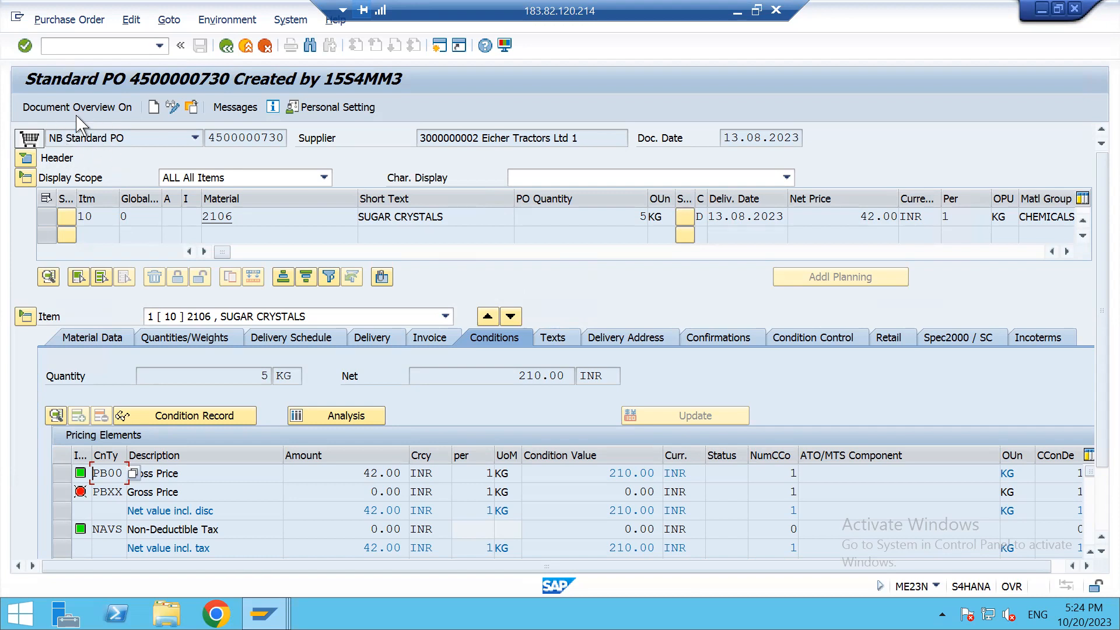
Step: Review the list of order types available in the purchase order's document type field
click(196, 139)
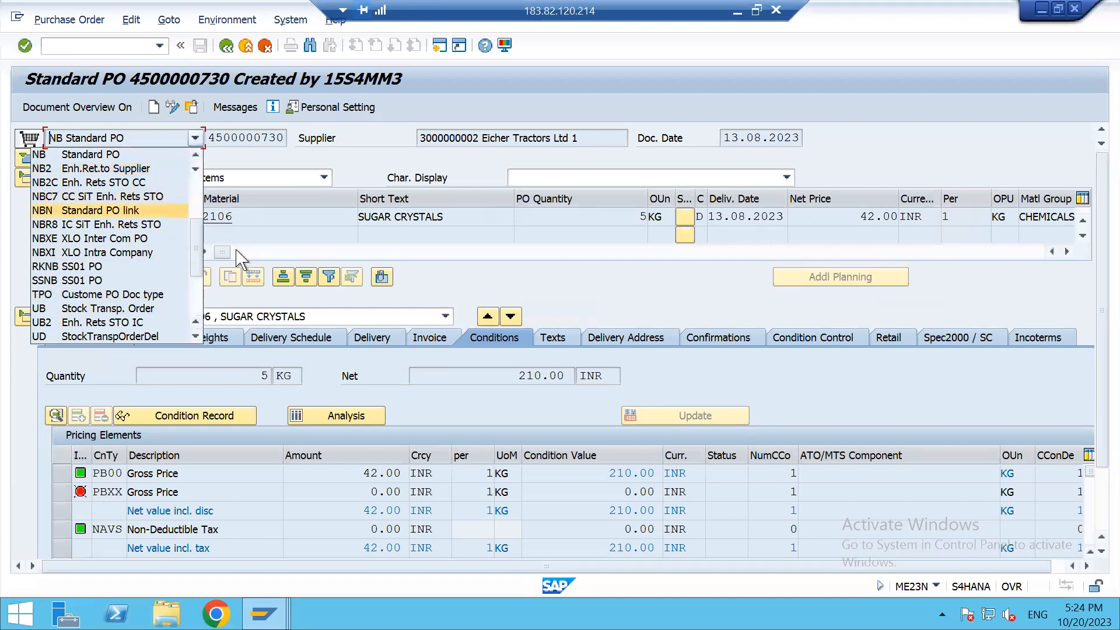
click(260, 250)
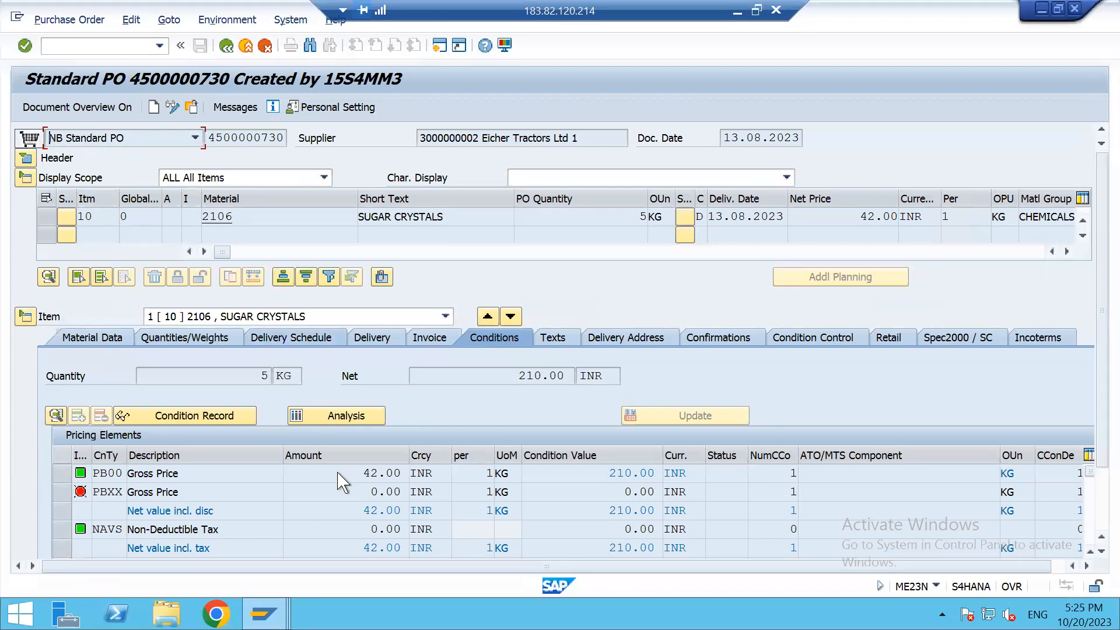
Step: Switch to the Display IMG session, return to SAP Easy Access and reopen the Implementation Guide with transaction spro
mouse_move(263, 613)
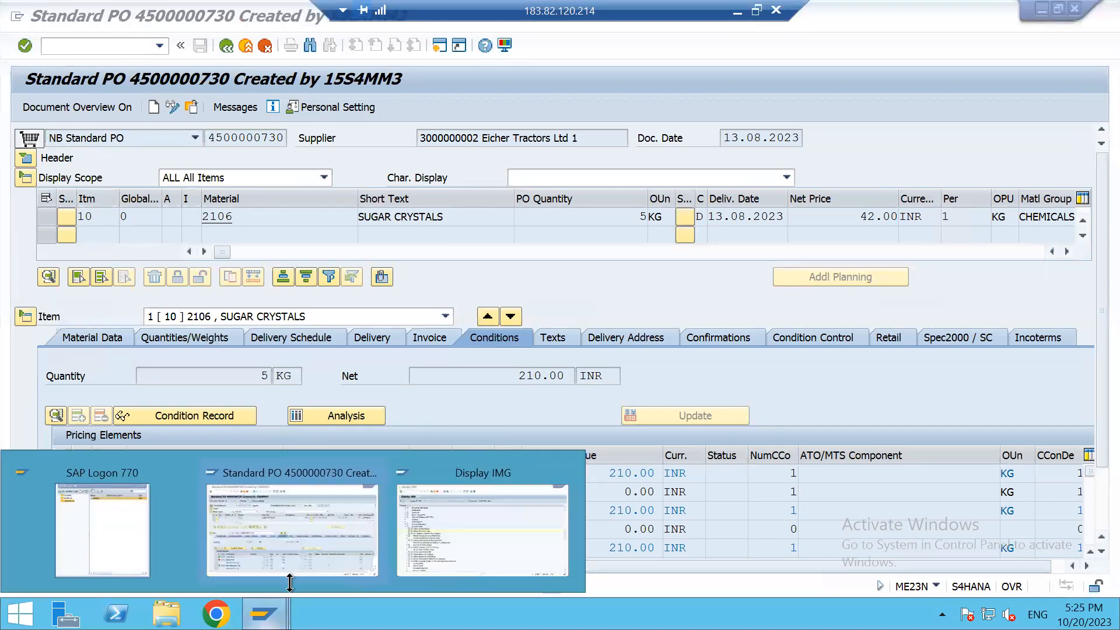
click(434, 540)
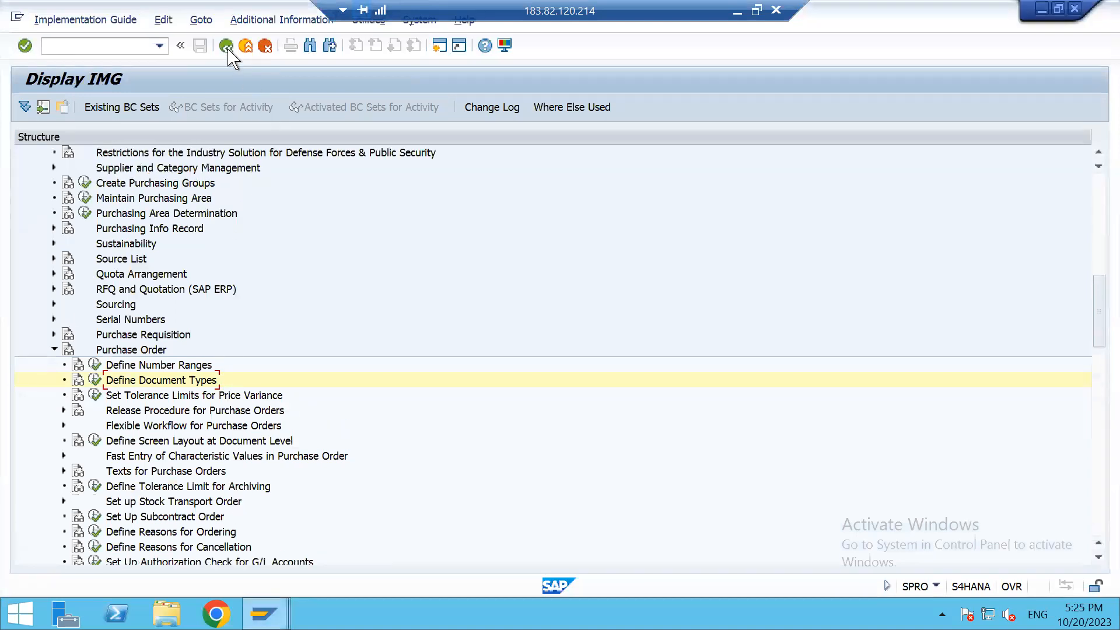
click(226, 46)
click(227, 47)
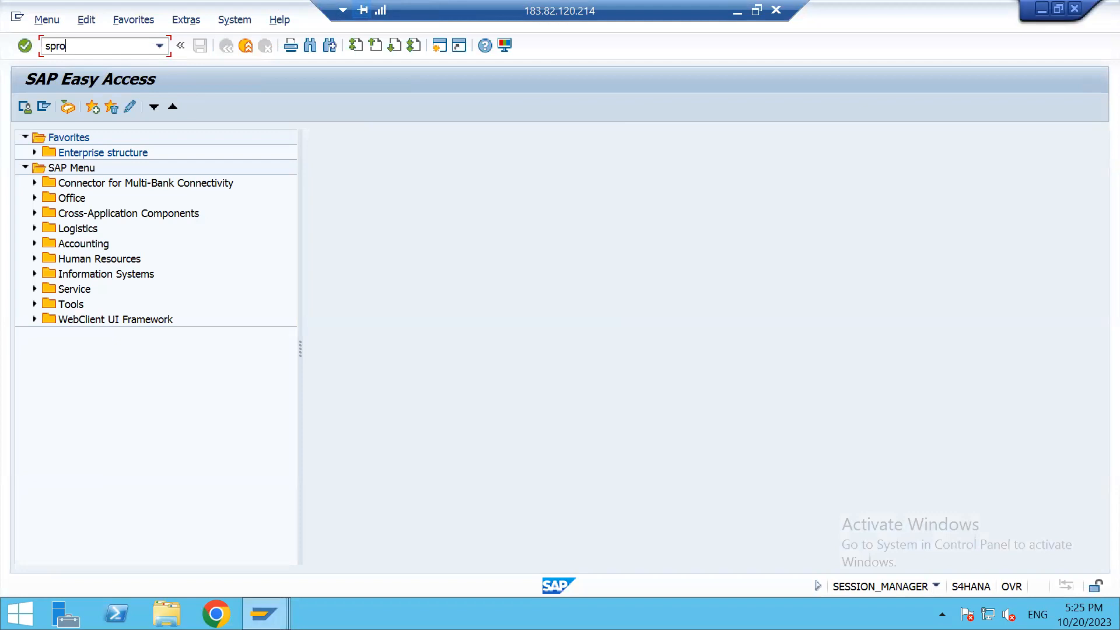
text(spro)
key(Return)
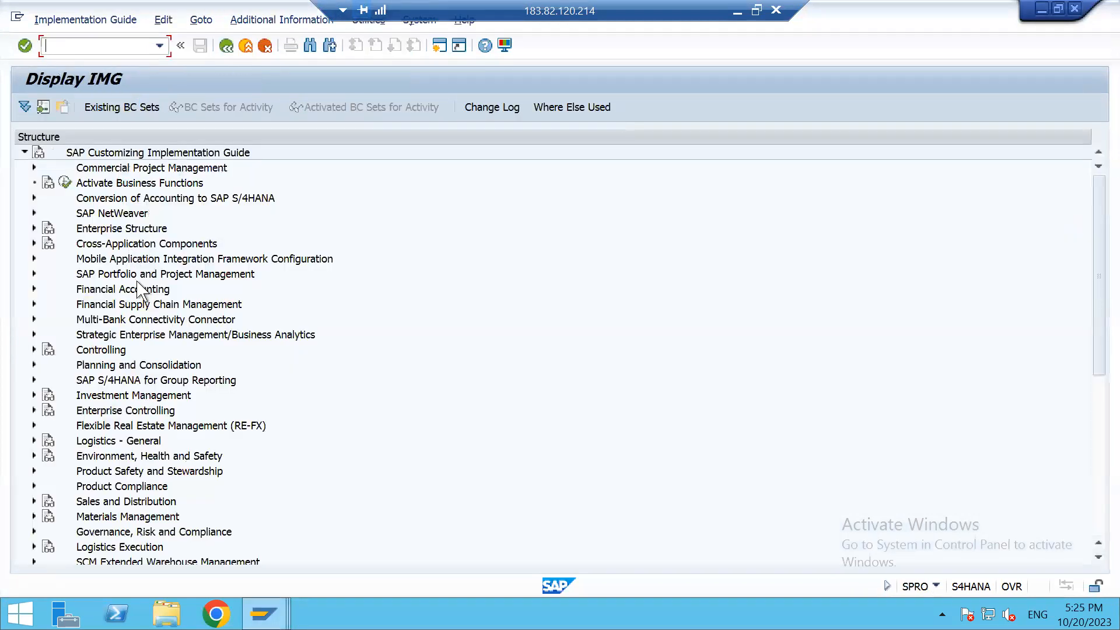
Step: Open the Define Document Types activity for Purchase Order under Materials Management, Purchasing
scroll(137, 417, down, 3)
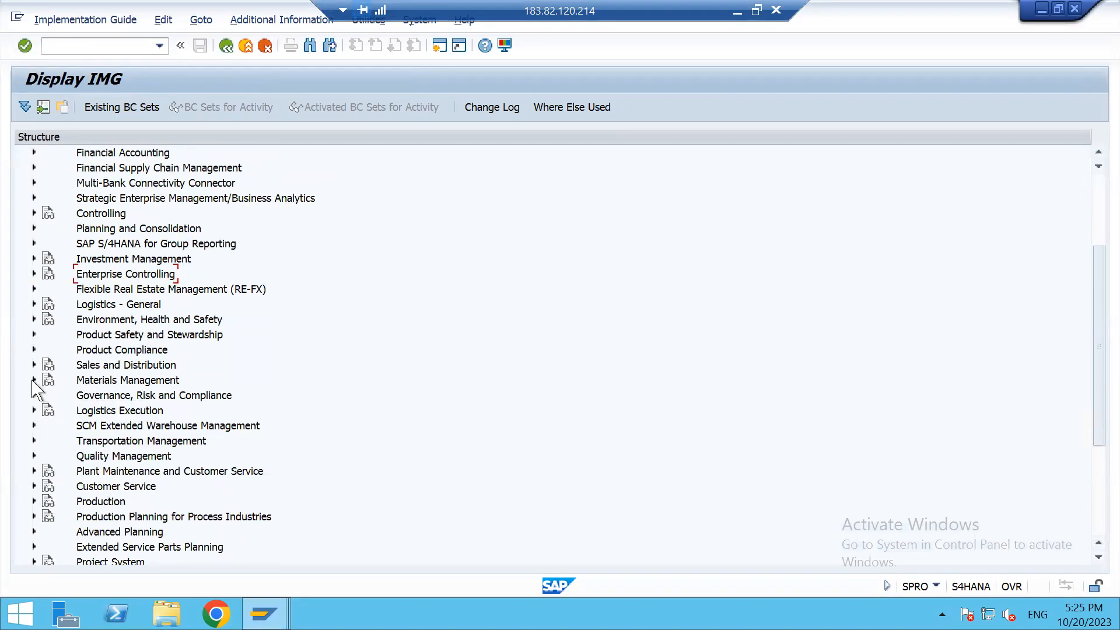
click(34, 380)
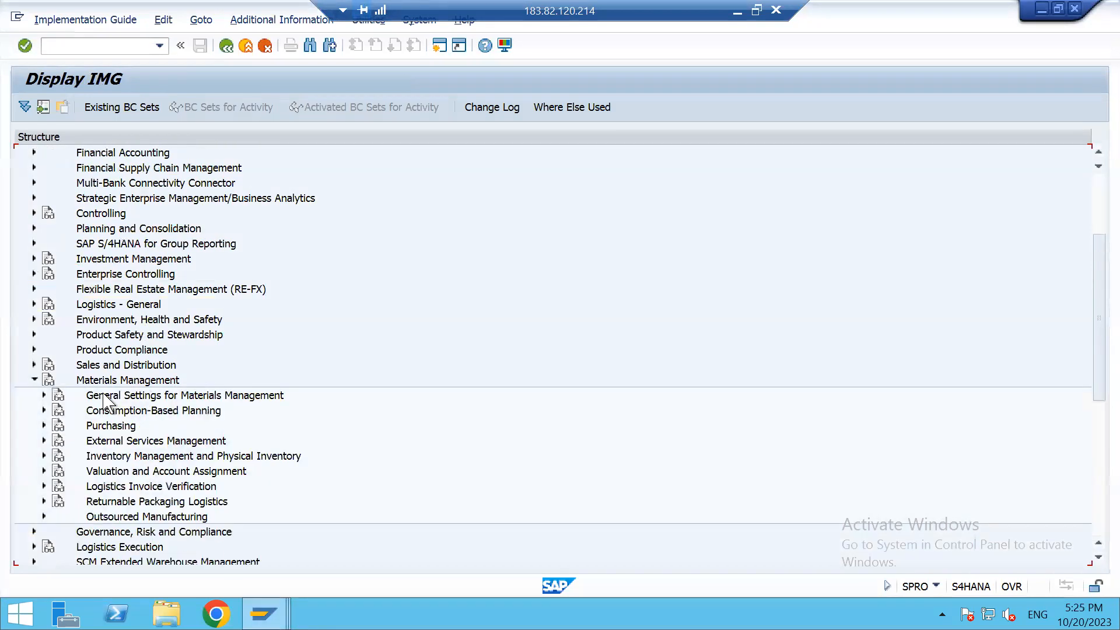
click(43, 425)
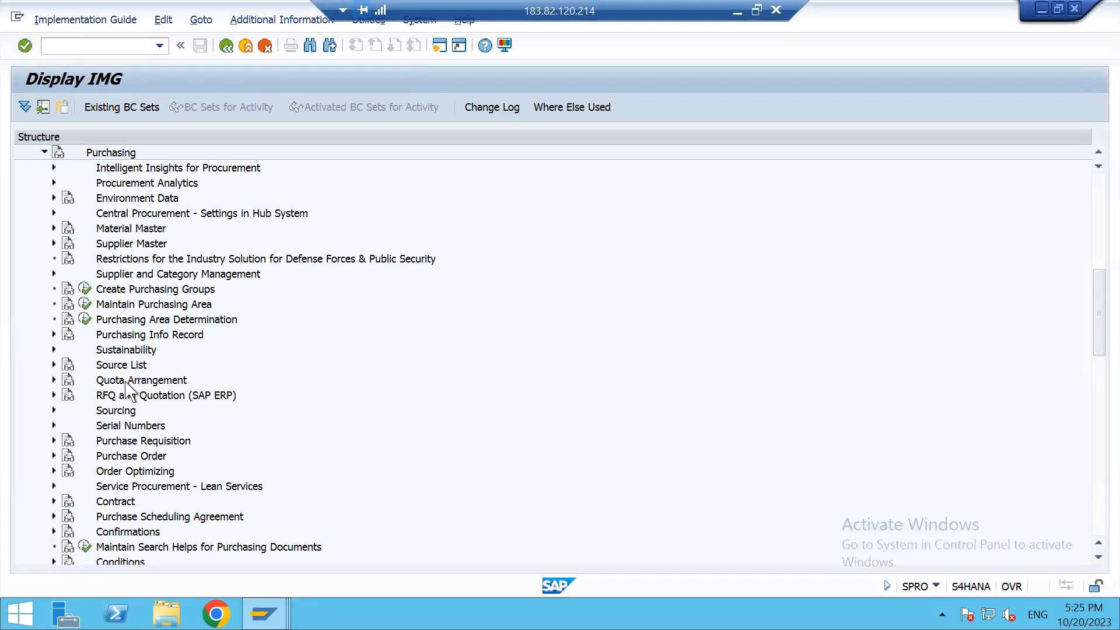
click(54, 456)
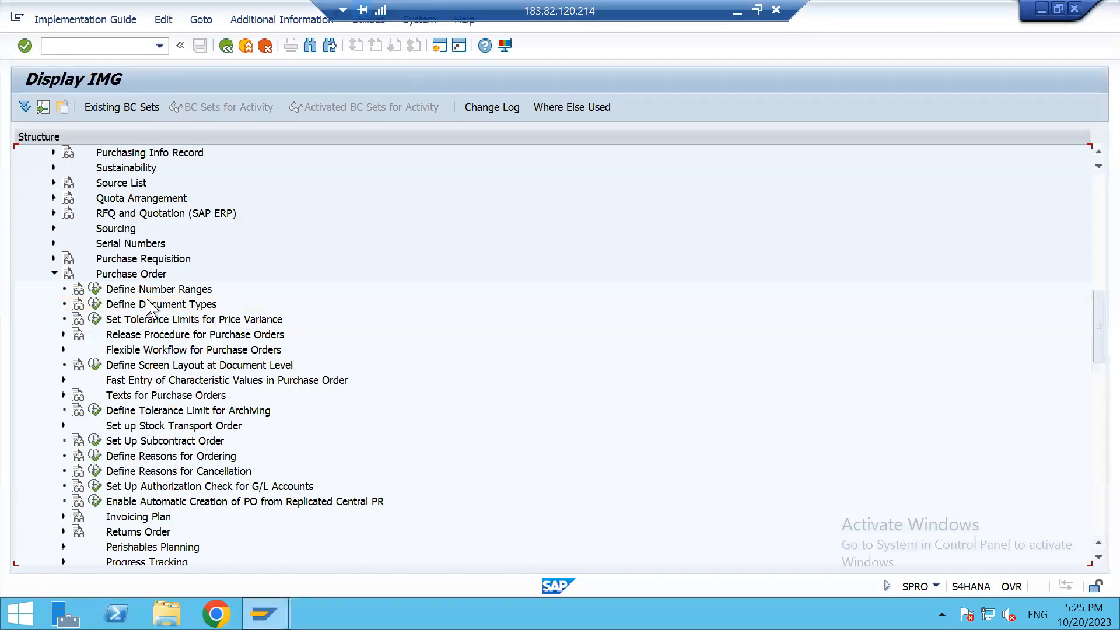
click(94, 304)
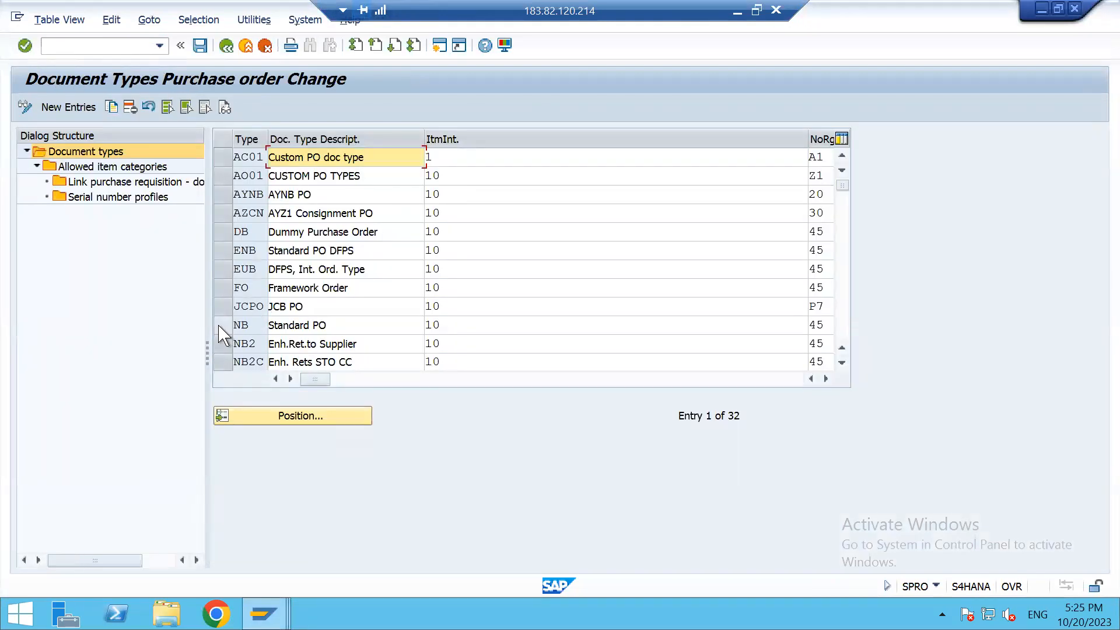
Step: Copy the NB Standard PO document type to a new entry with type ZCAP and description CAPITAL PURCHASE
click(224, 328)
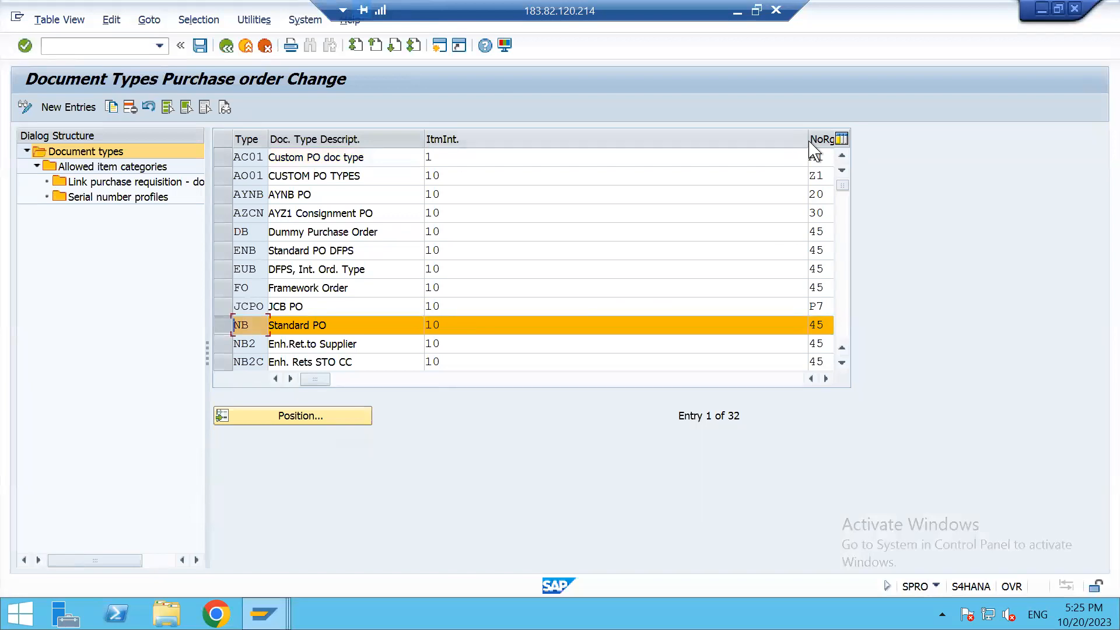
drag(807, 135, 496, 140)
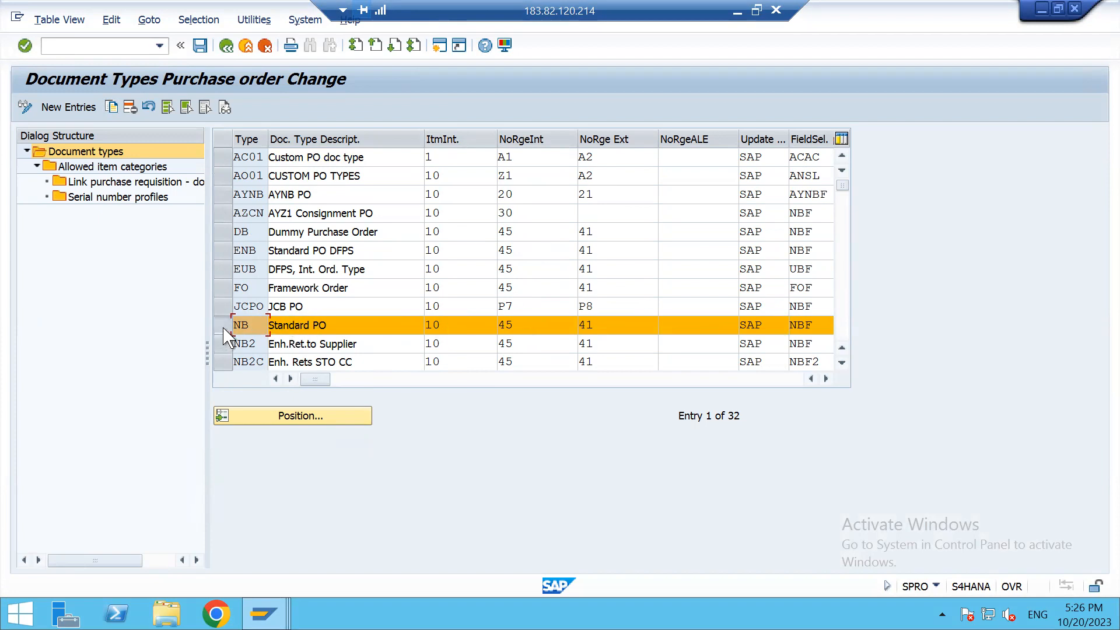
click(111, 107)
click(259, 157)
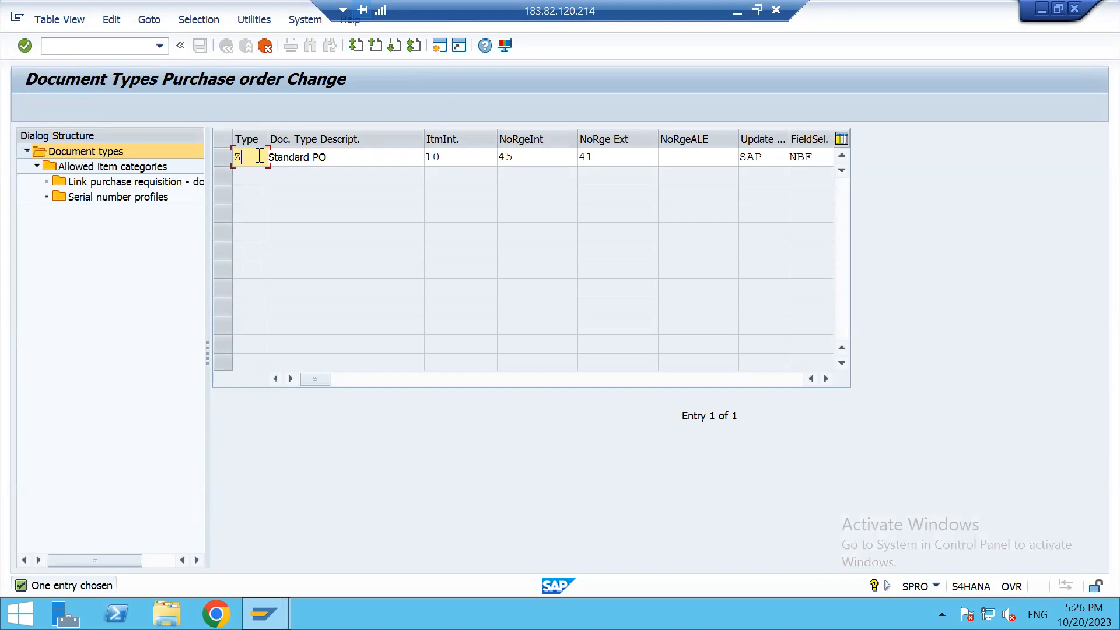
click(341, 161)
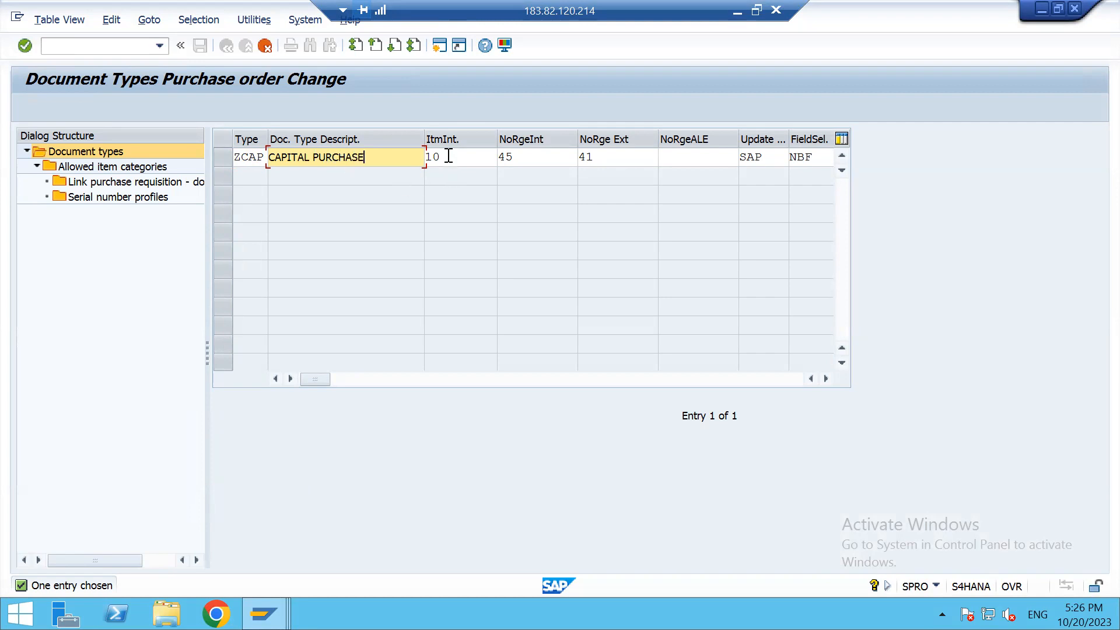
Step: Check the item numbering in the Standard PO session with the item details collapsed, and return to the document type entry
mouse_move(264, 607)
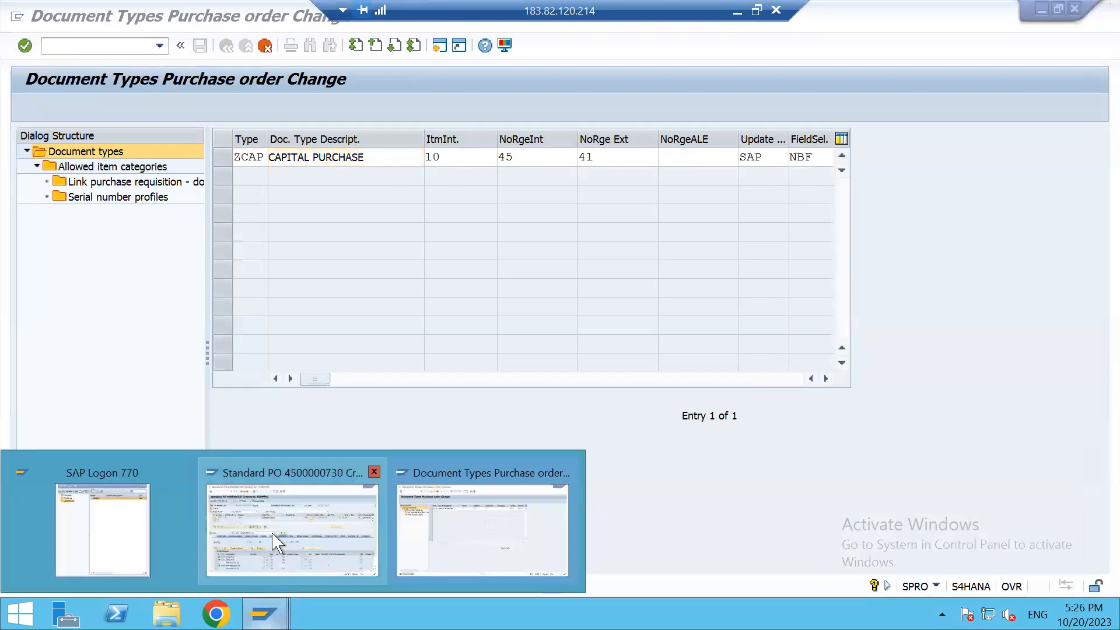
click(275, 545)
click(25, 316)
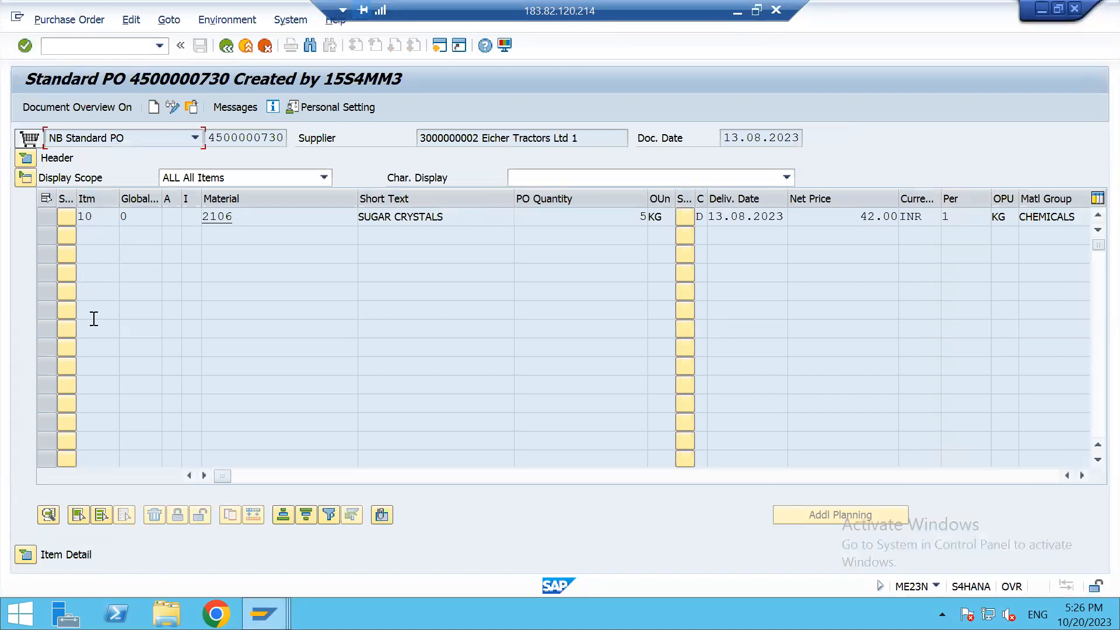
key(alt+Tab)
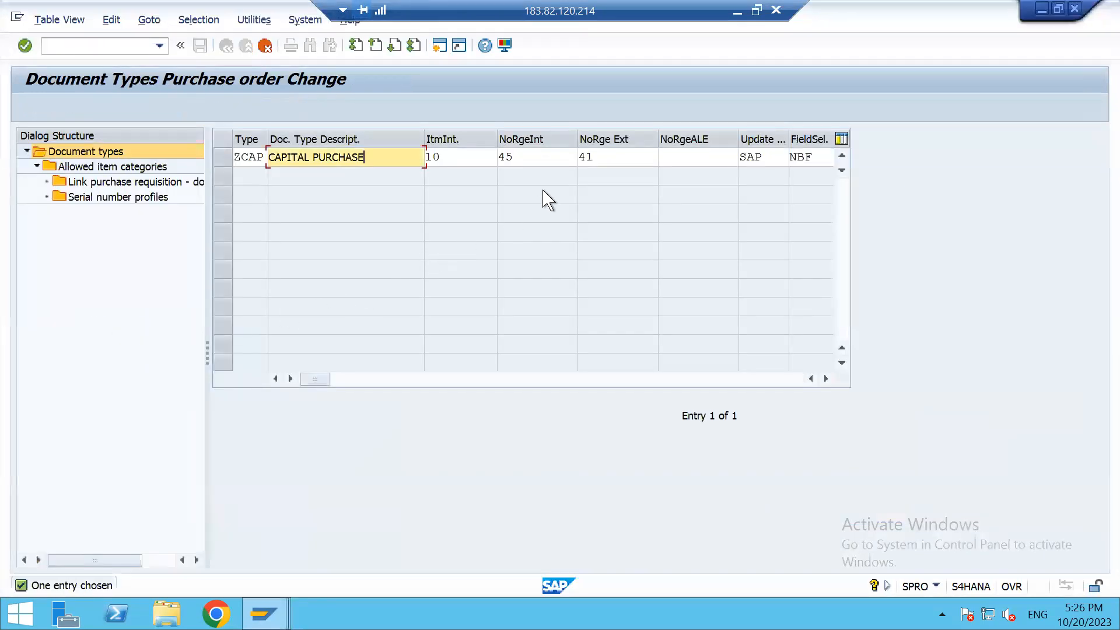
Step: Assign internal number range 32 to the ZCAP document type from the list of available ranges
click(520, 156)
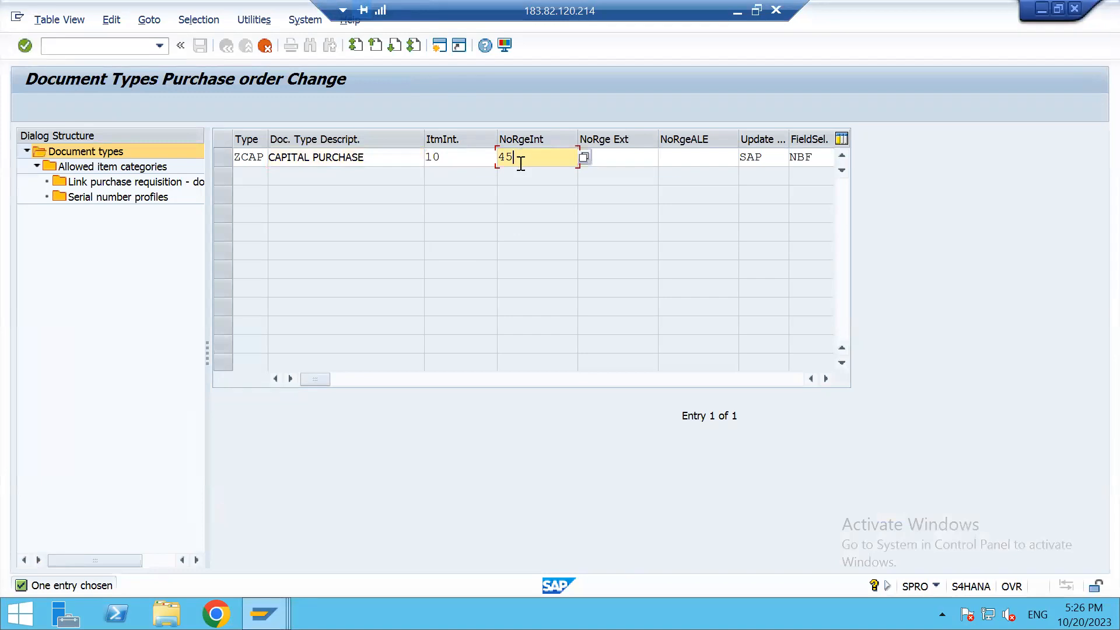
key(Return)
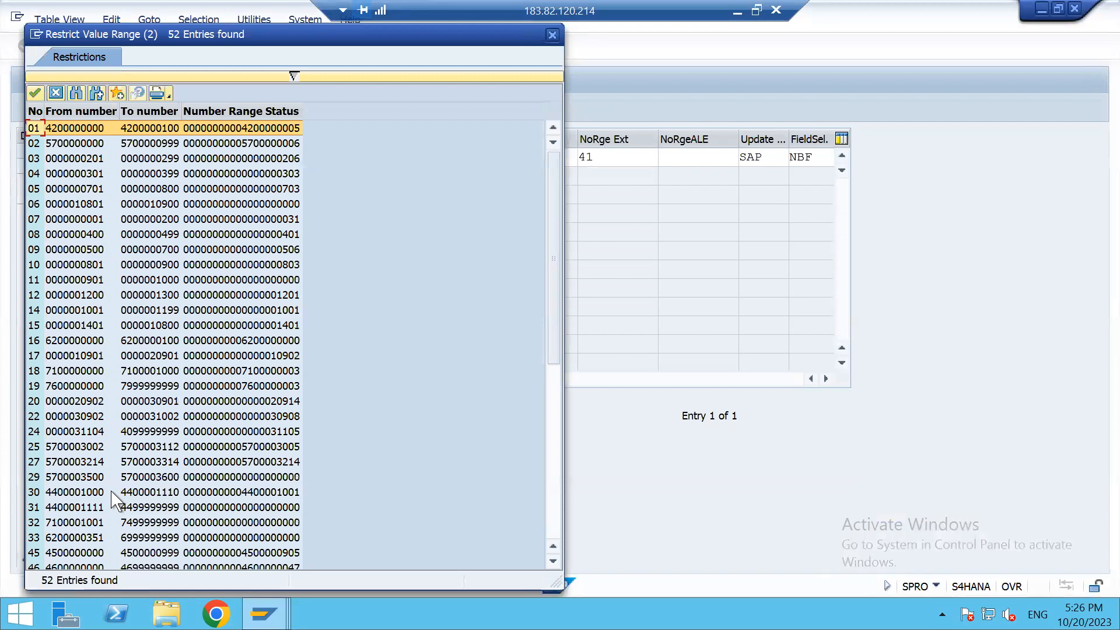
scroll(128, 454, down, 8)
scroll(128, 454, up, 2)
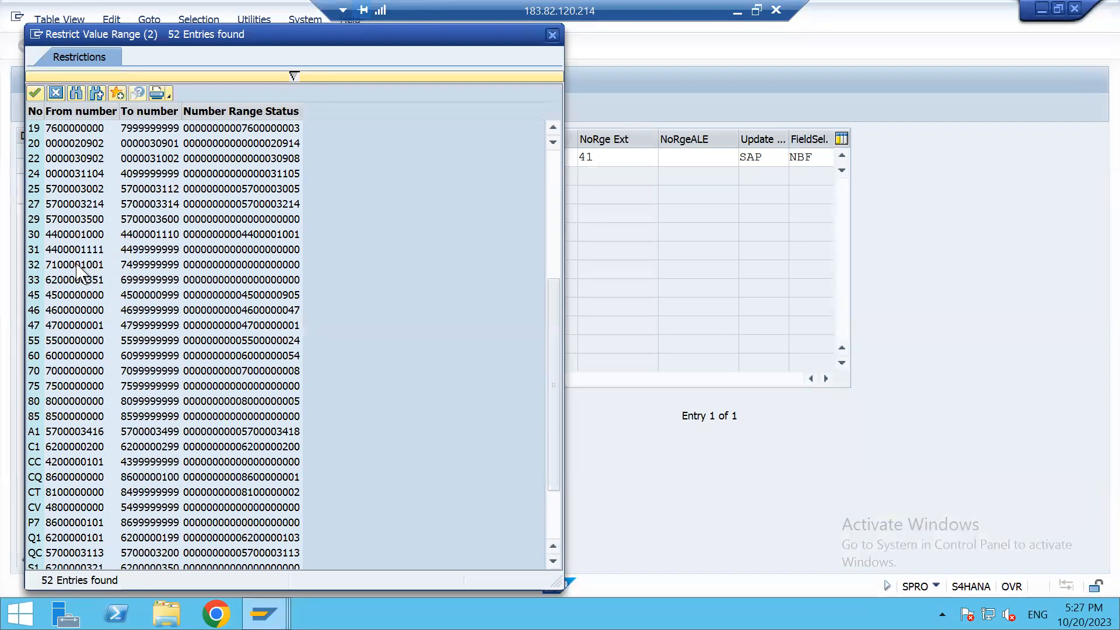
double_click(292, 267)
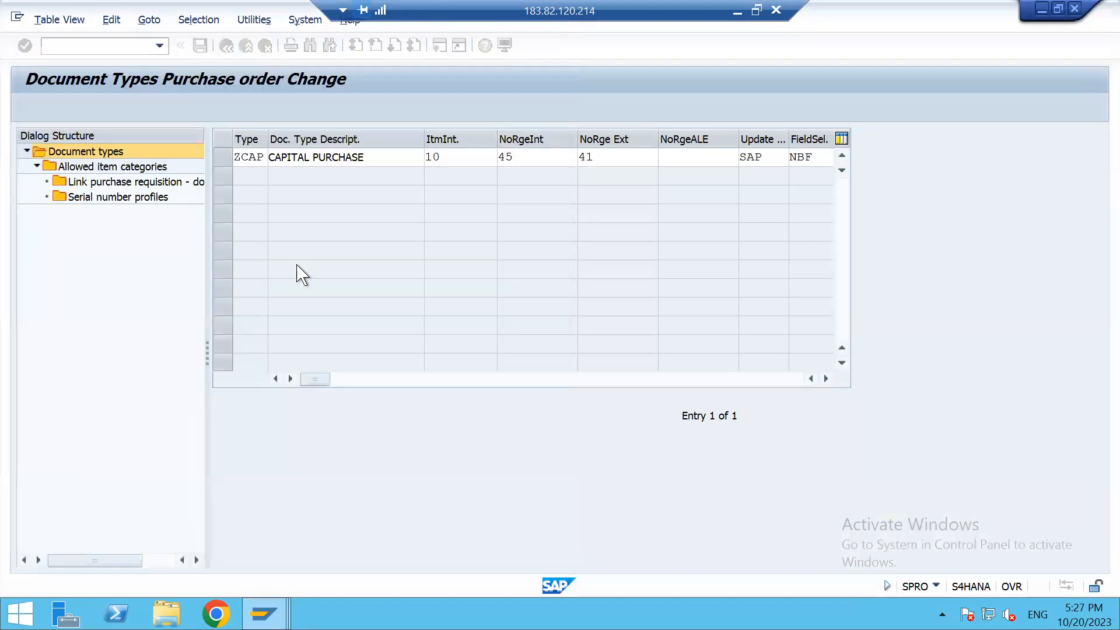
Step: Assign external number range 13 to the ZCAP document type from the list of available ranges
click(618, 158)
text(41)
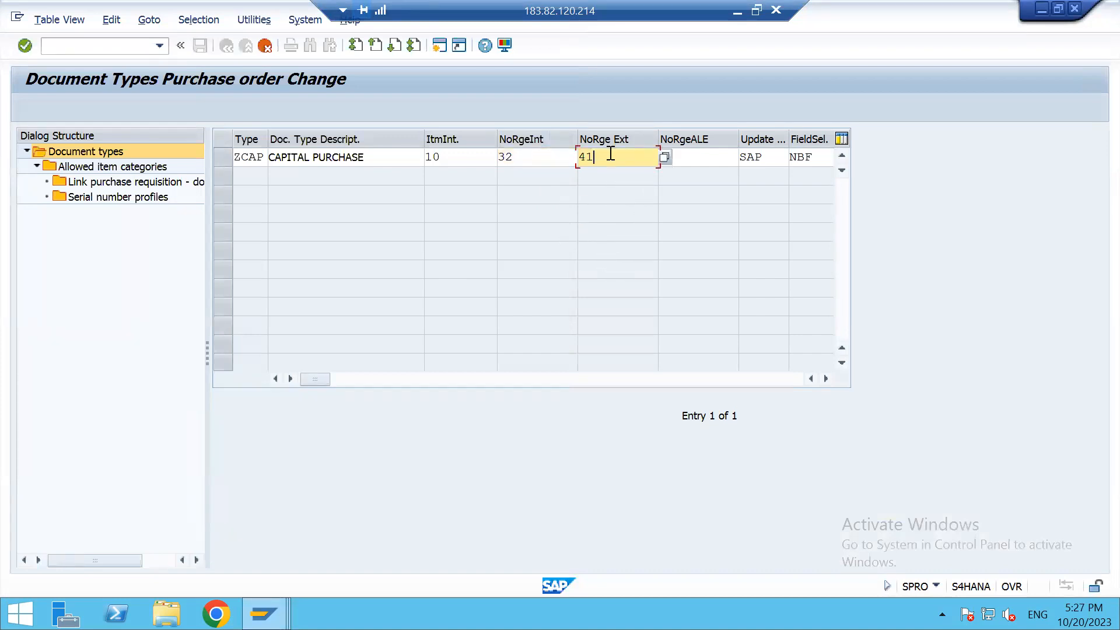
click(665, 158)
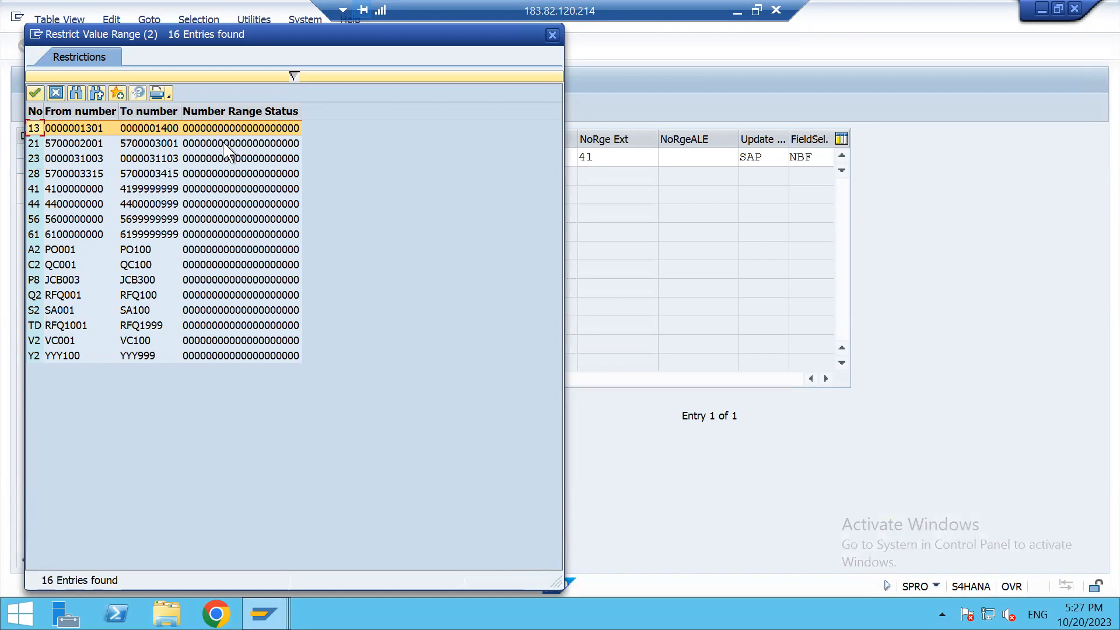
click(82, 129)
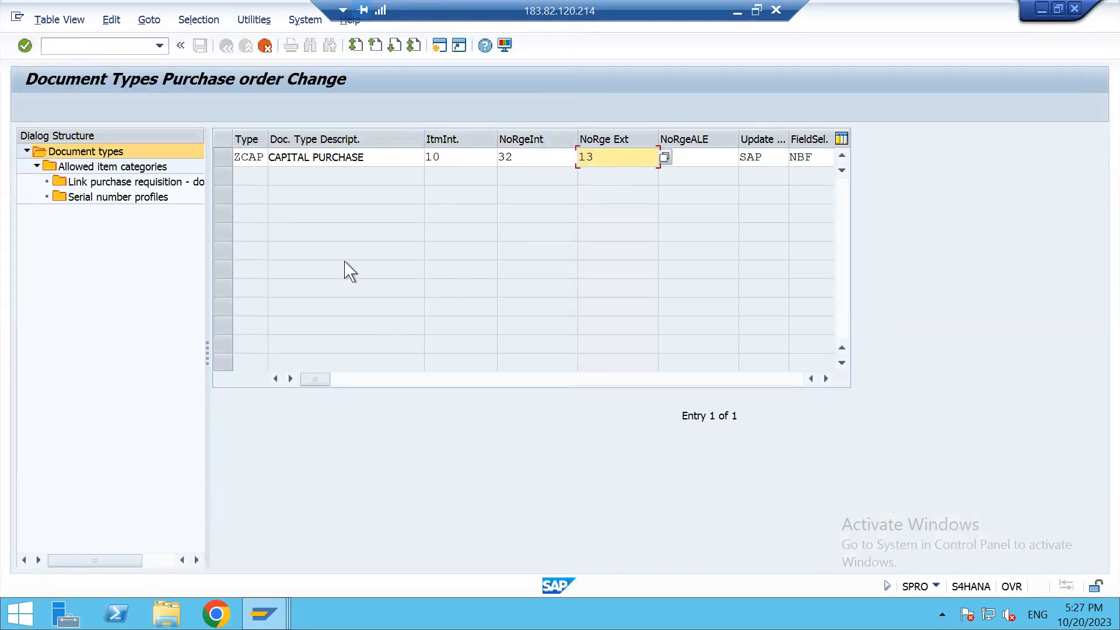
Step: Confirm the ZCAP copy with all dependent entries and save it in the sap mm training customizing request
key(Return)
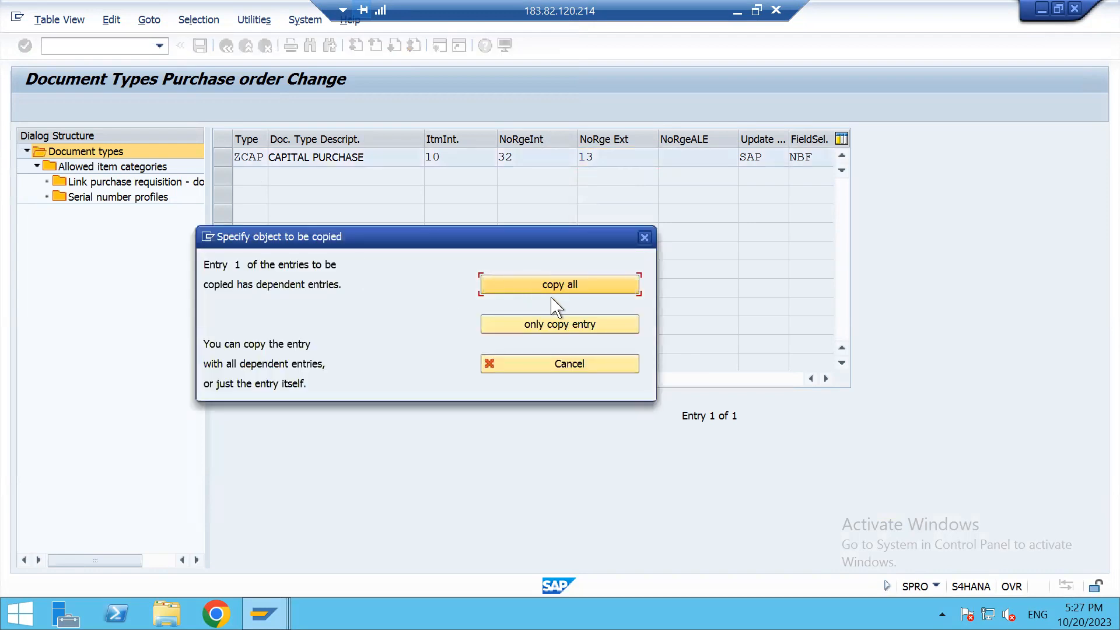
click(563, 287)
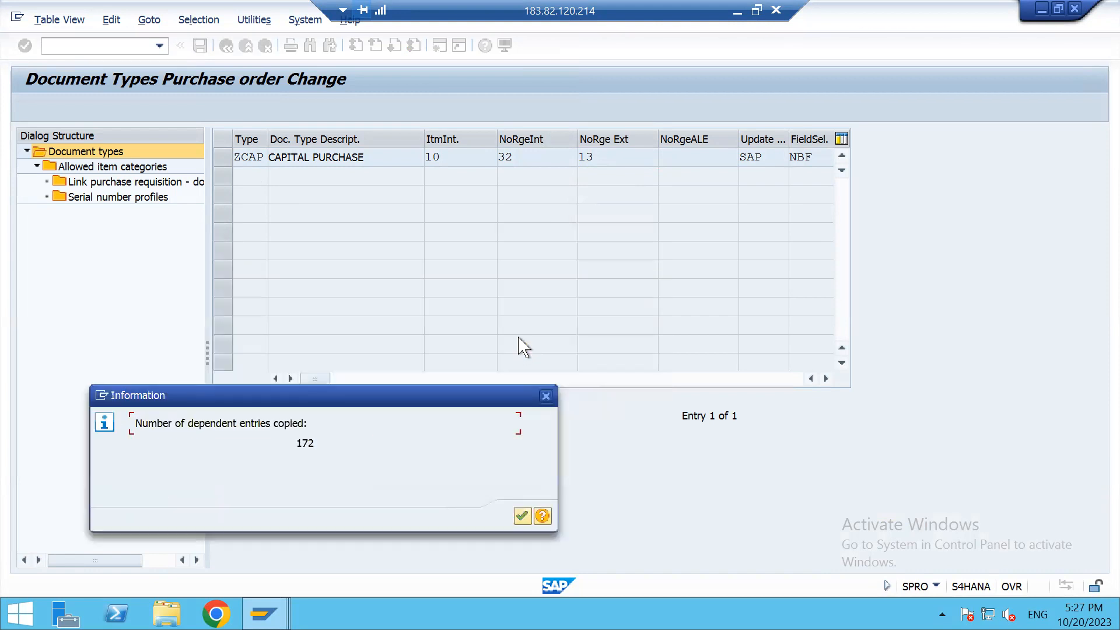
click(523, 516)
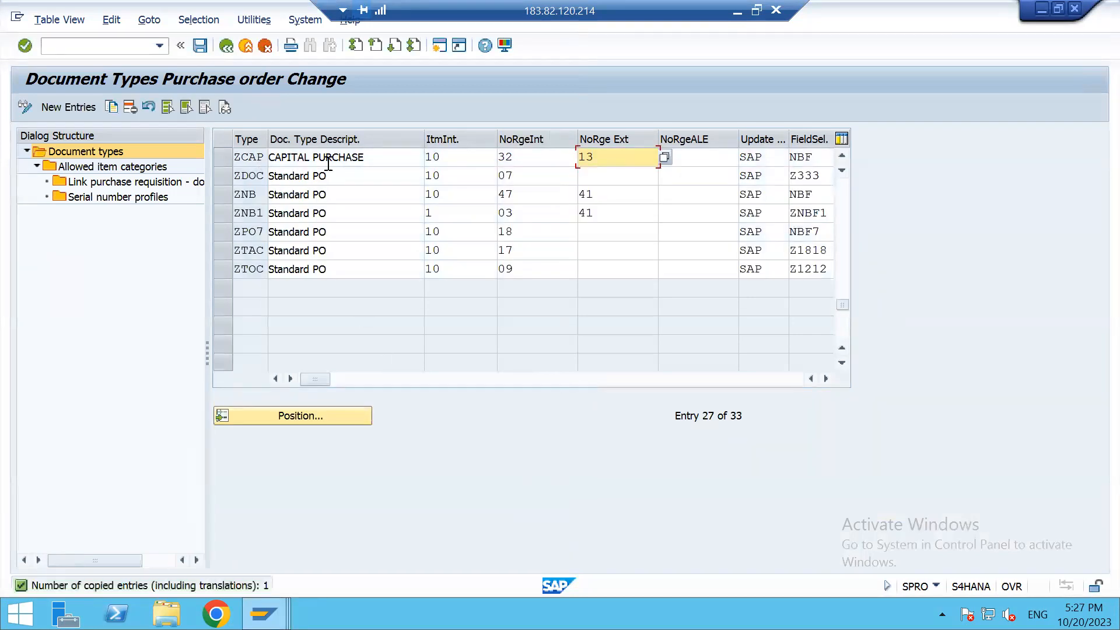
click(200, 47)
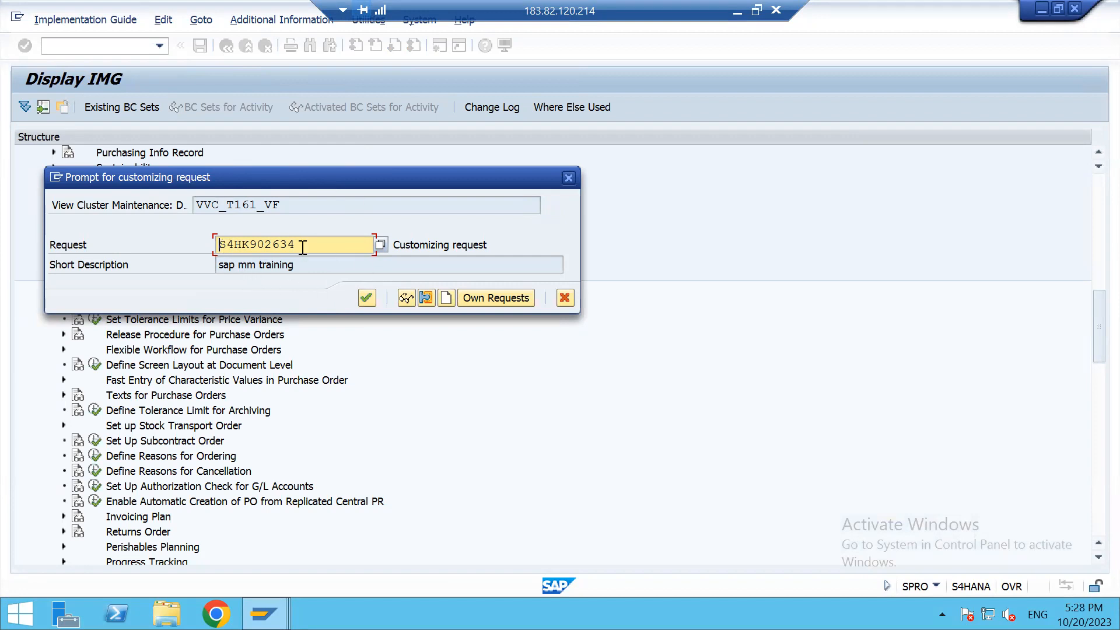
click(367, 299)
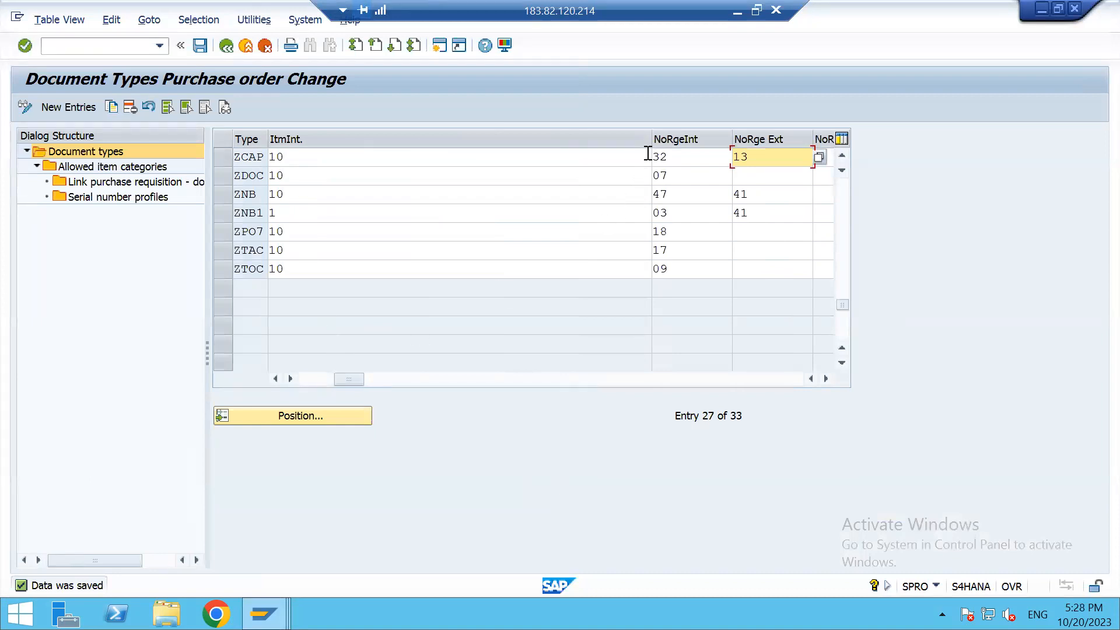
Step: Check the number interval of ZCAP's internal range 32 in the list of available ranges, and save the document types again
drag(649, 138, 356, 152)
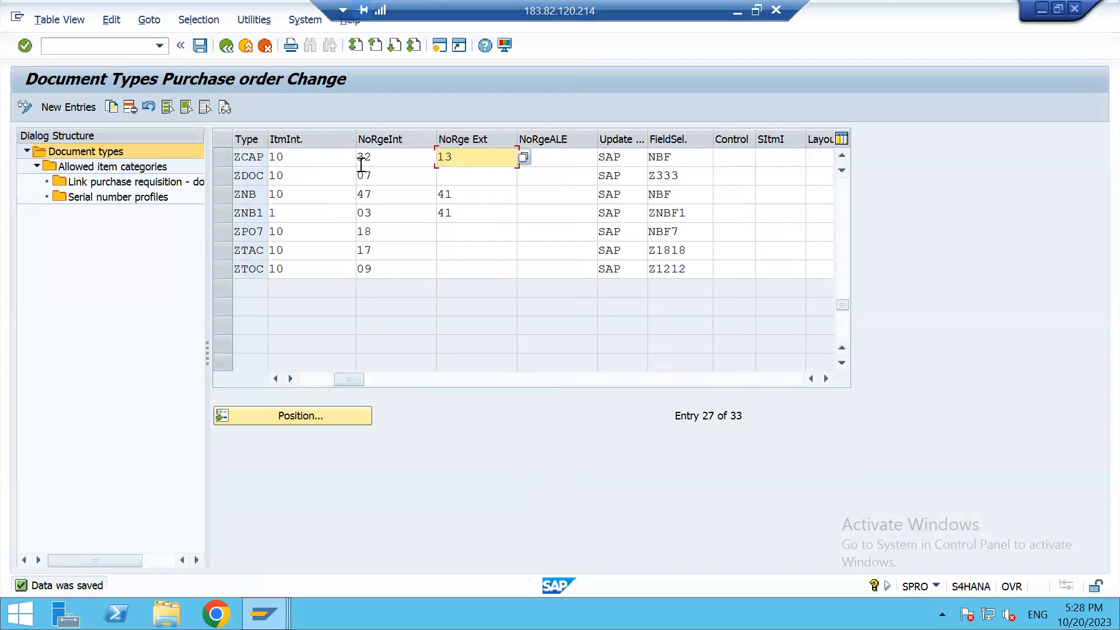
click(387, 160)
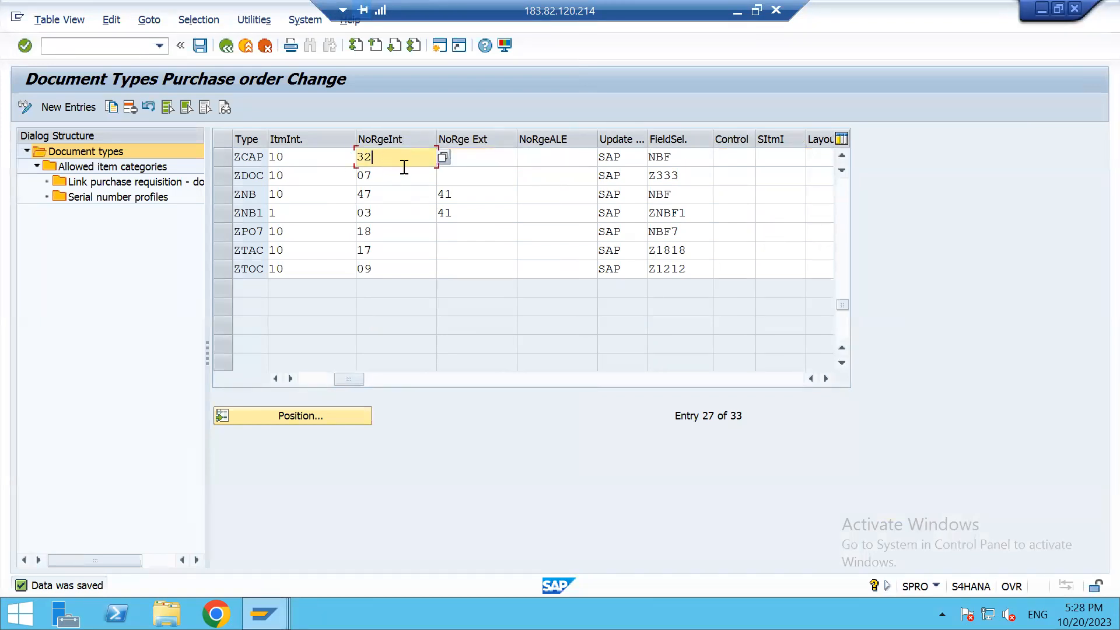
click(442, 157)
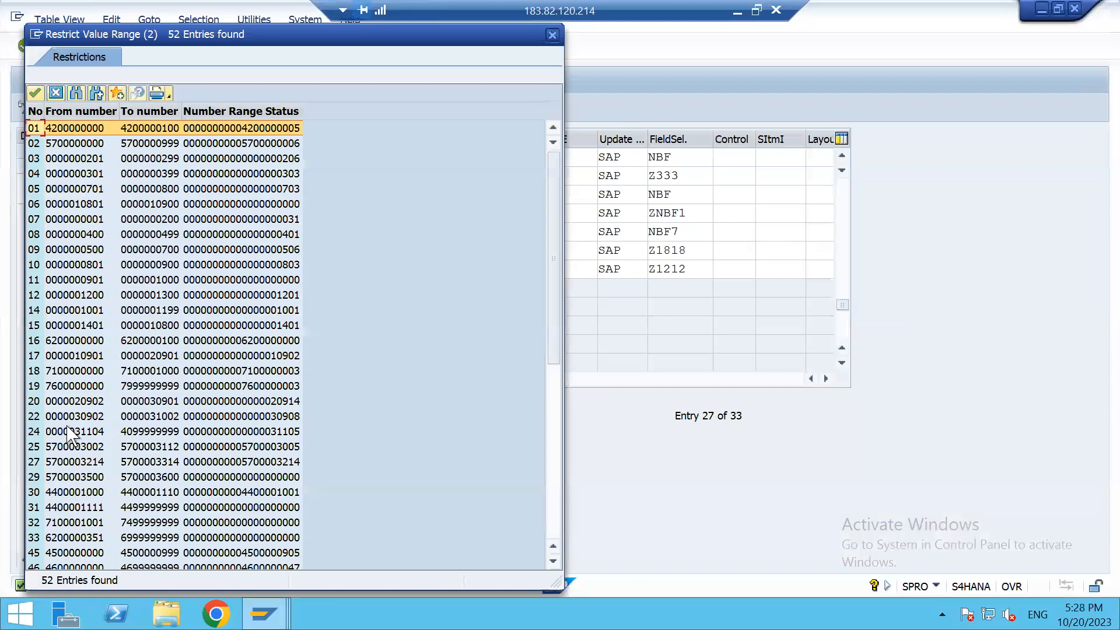
scroll(69, 435, down, 5)
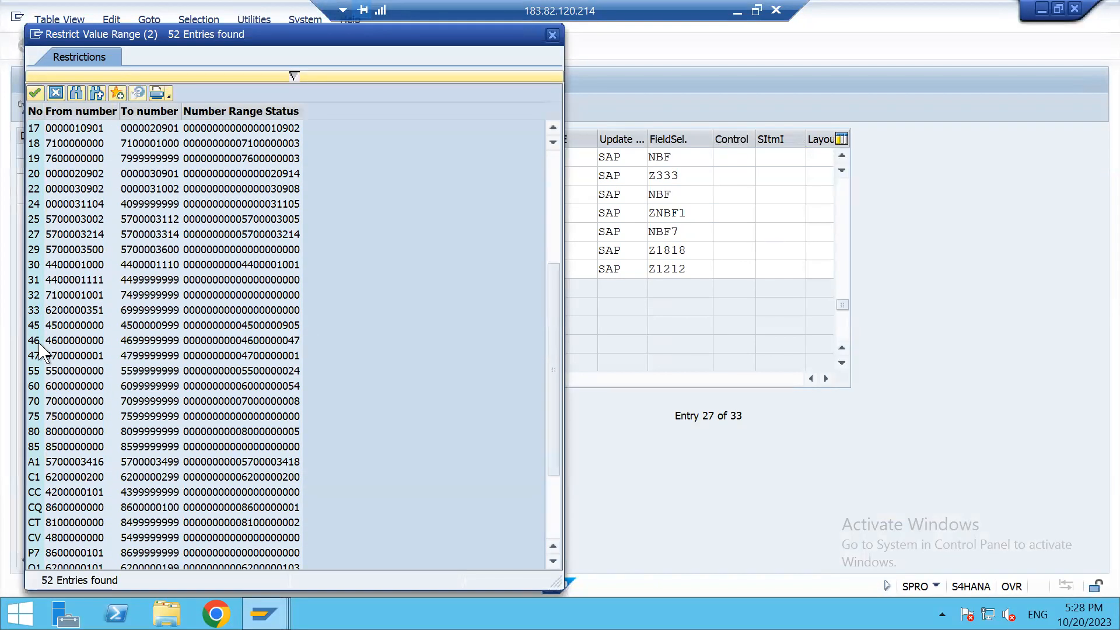
click(49, 298)
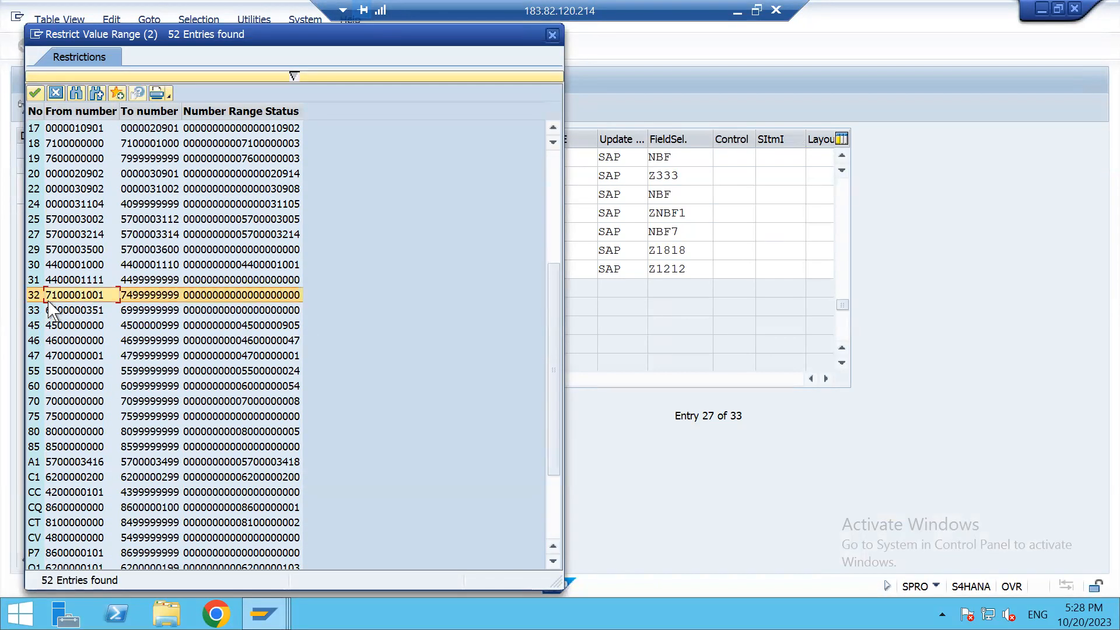
click(551, 35)
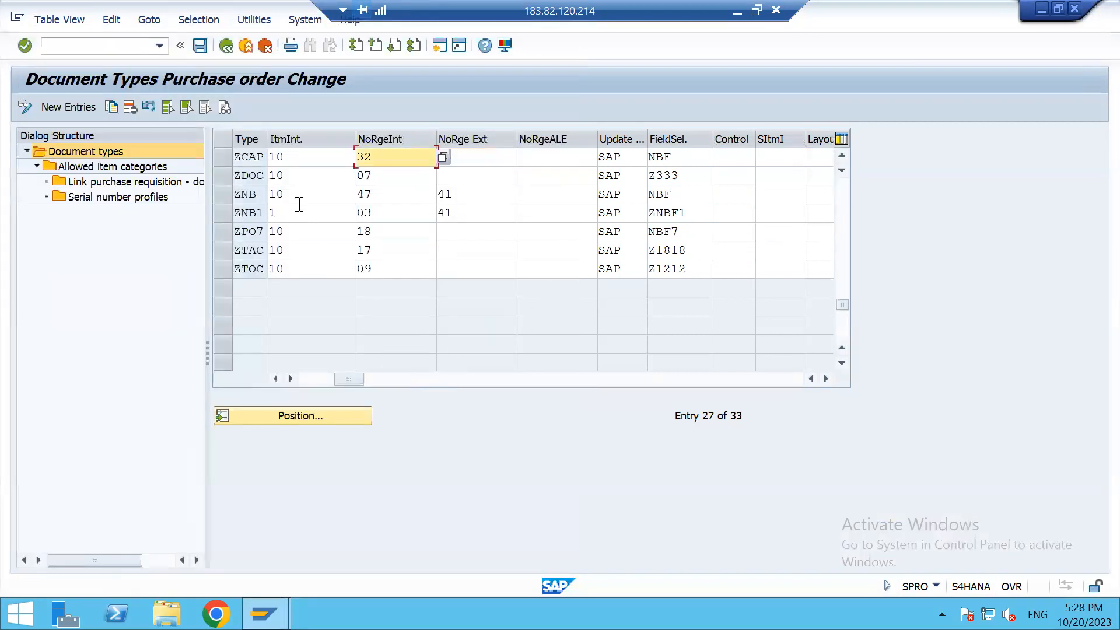
click(204, 46)
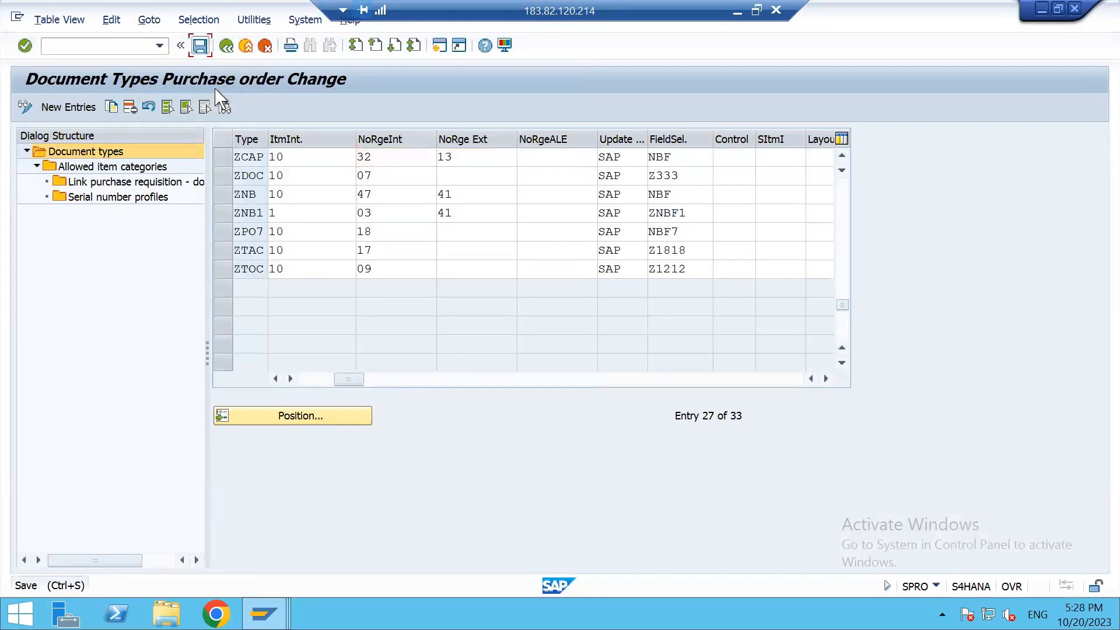
Step: Start a new purchase order with transaction ME21N in a new session, using document type ZCAP CAPITAL PURCHASE
click(440, 45)
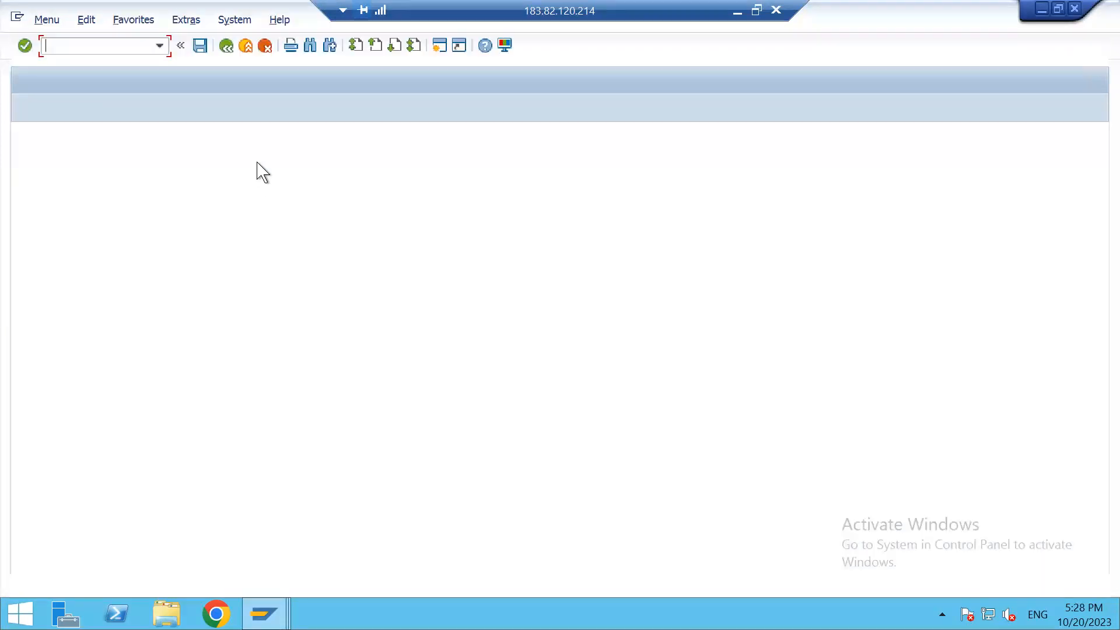
text(ME21N)
key(Return)
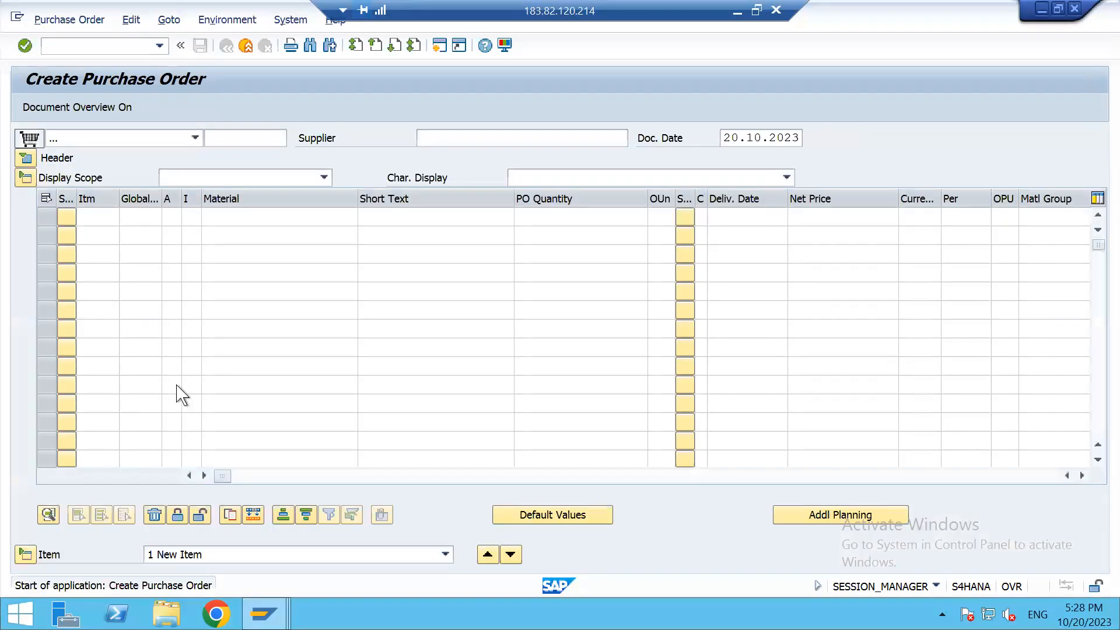
click(195, 138)
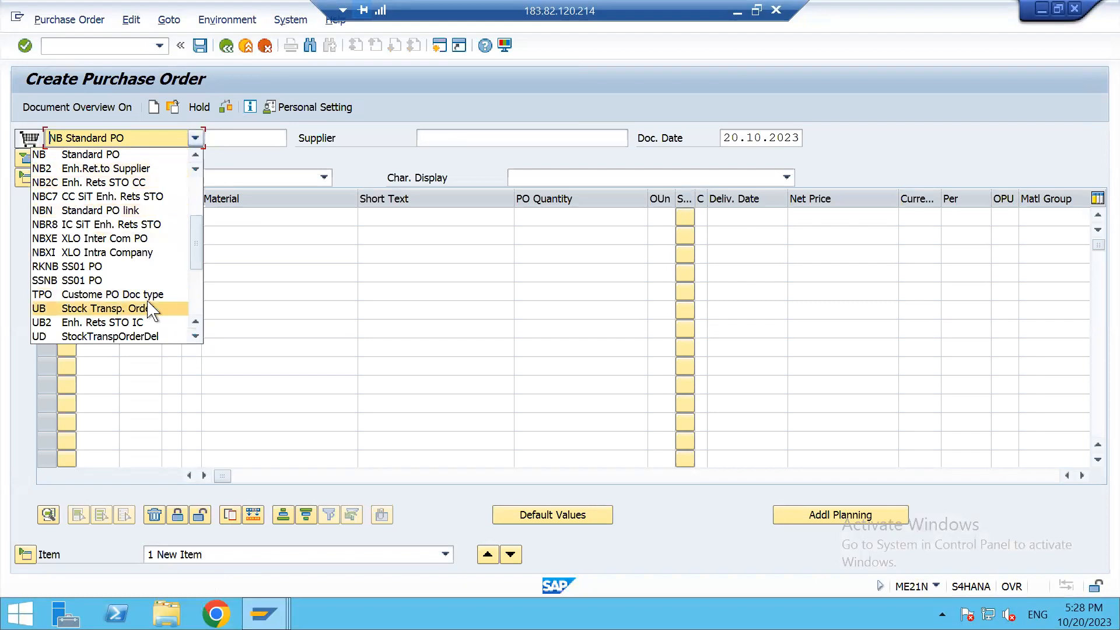
scroll(175, 274, down, 4)
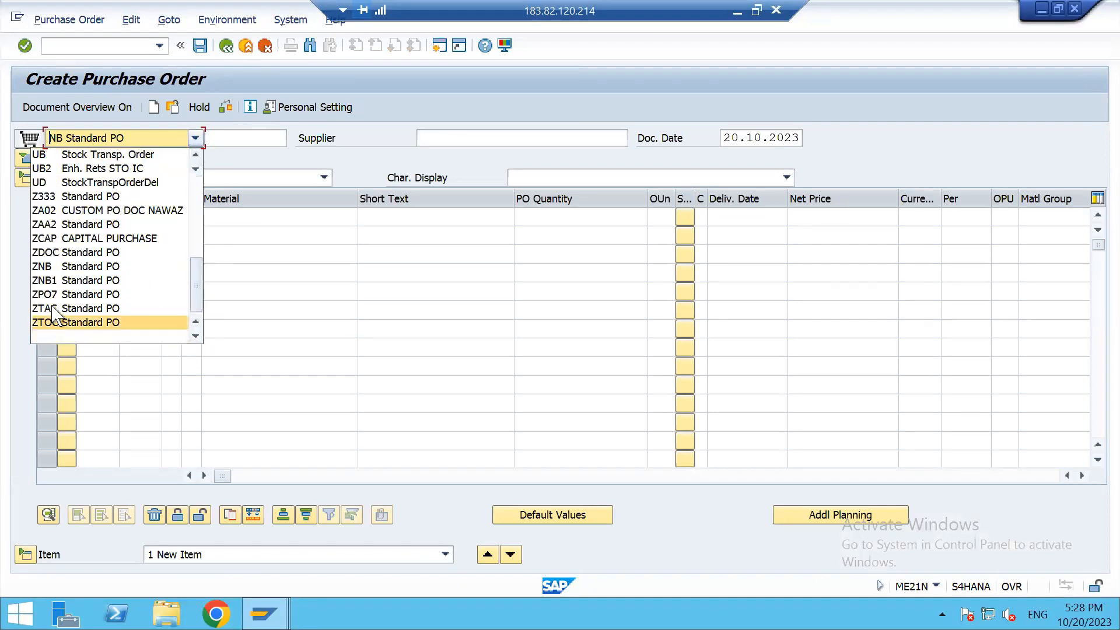
click(104, 239)
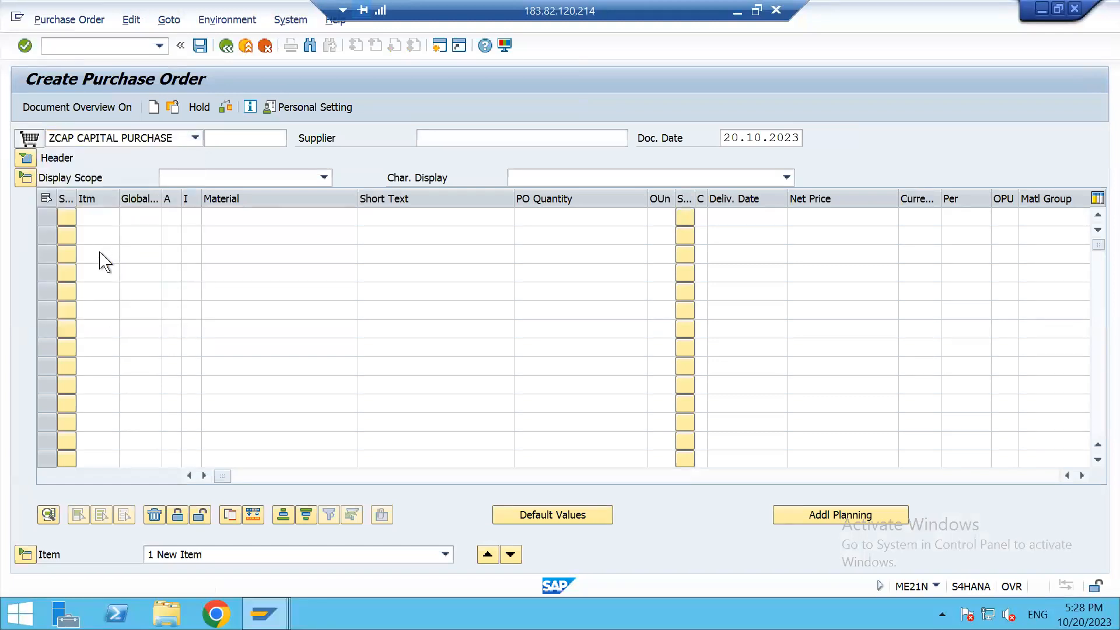
Step: Enter supplier 610, purchasing organization 17PO and purchasing group 1PG in the purchase order header
click(438, 140)
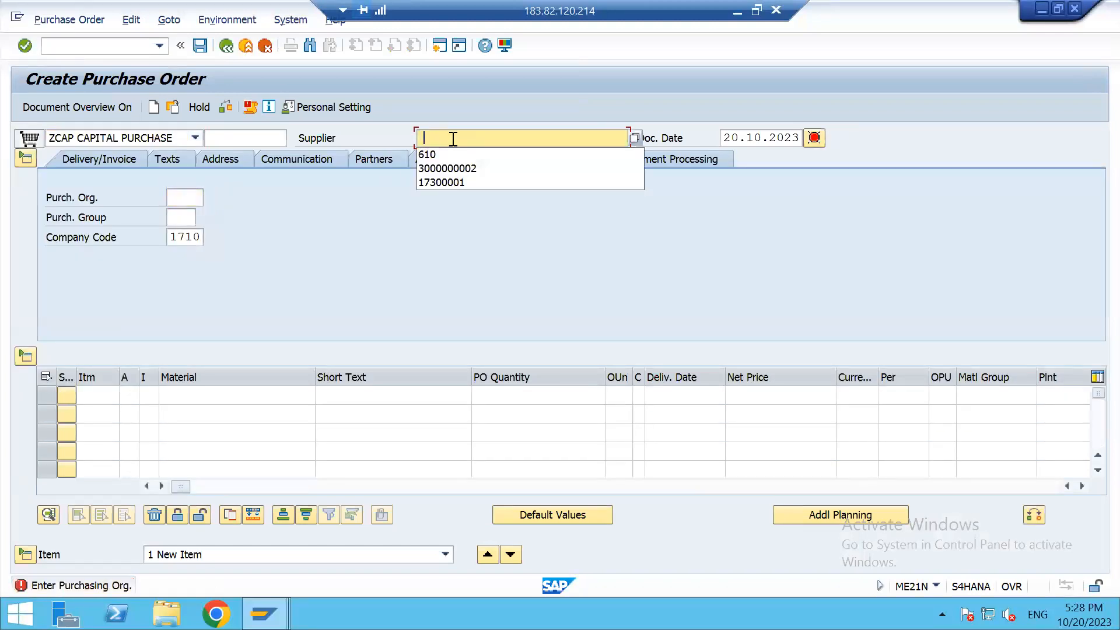
click(449, 152)
click(182, 198)
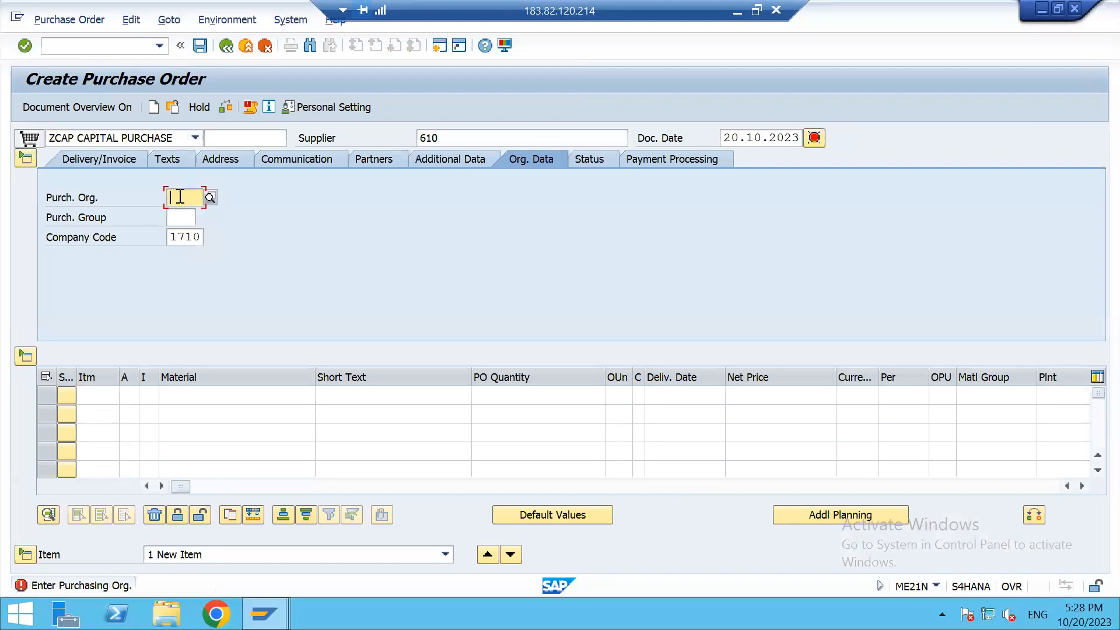
click(190, 214)
click(190, 217)
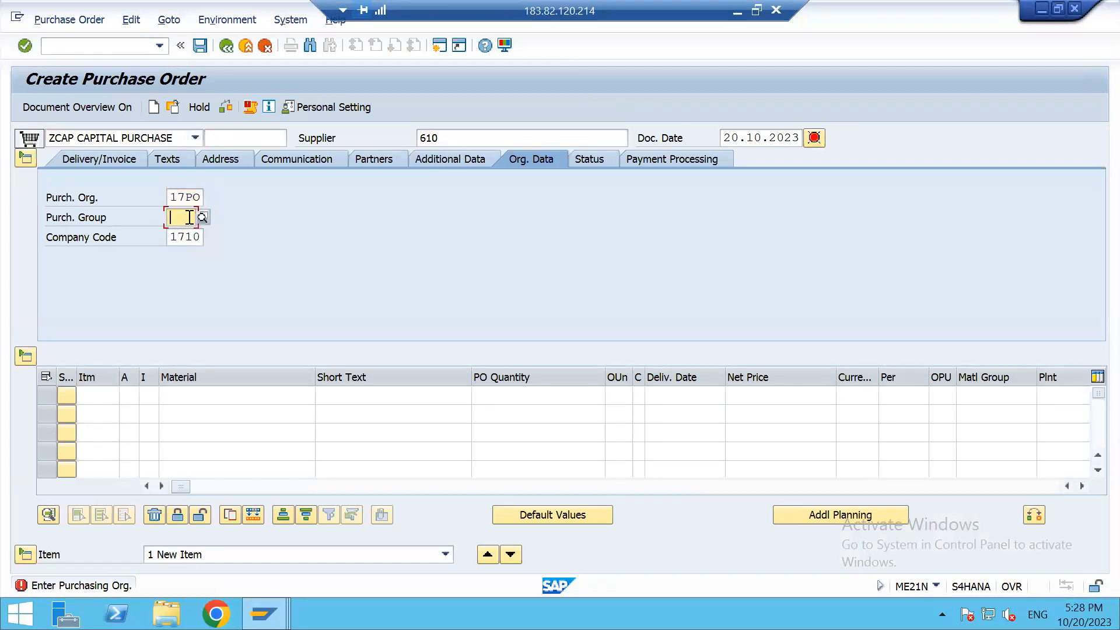
click(186, 232)
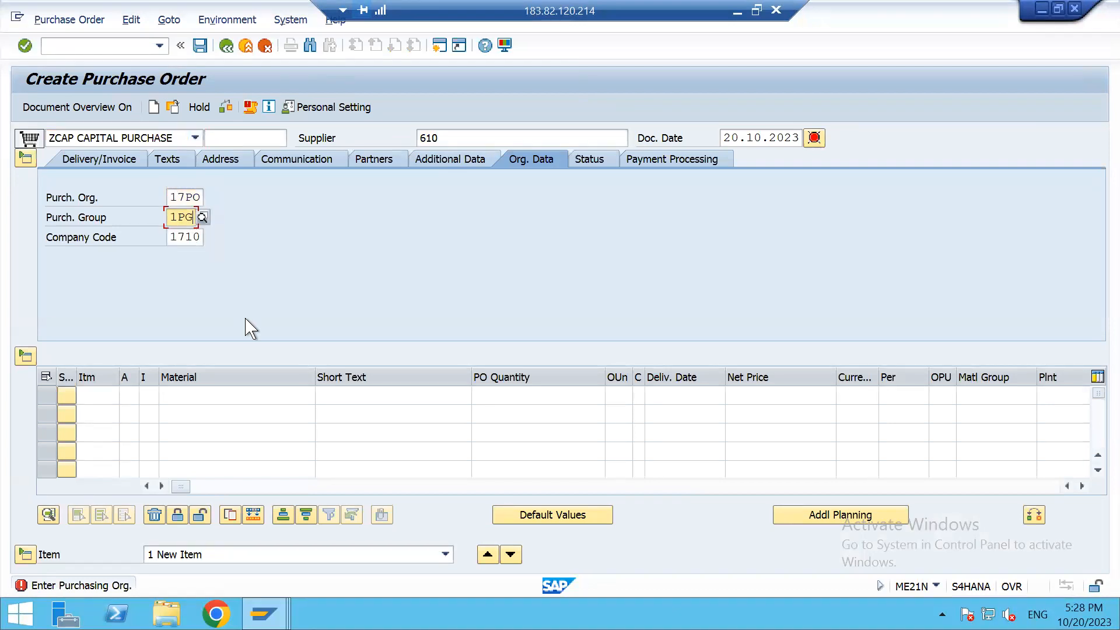
Step: Add an item for material 3083 with the Chennai Plant Comet plant and a PO quantity of 1
click(215, 397)
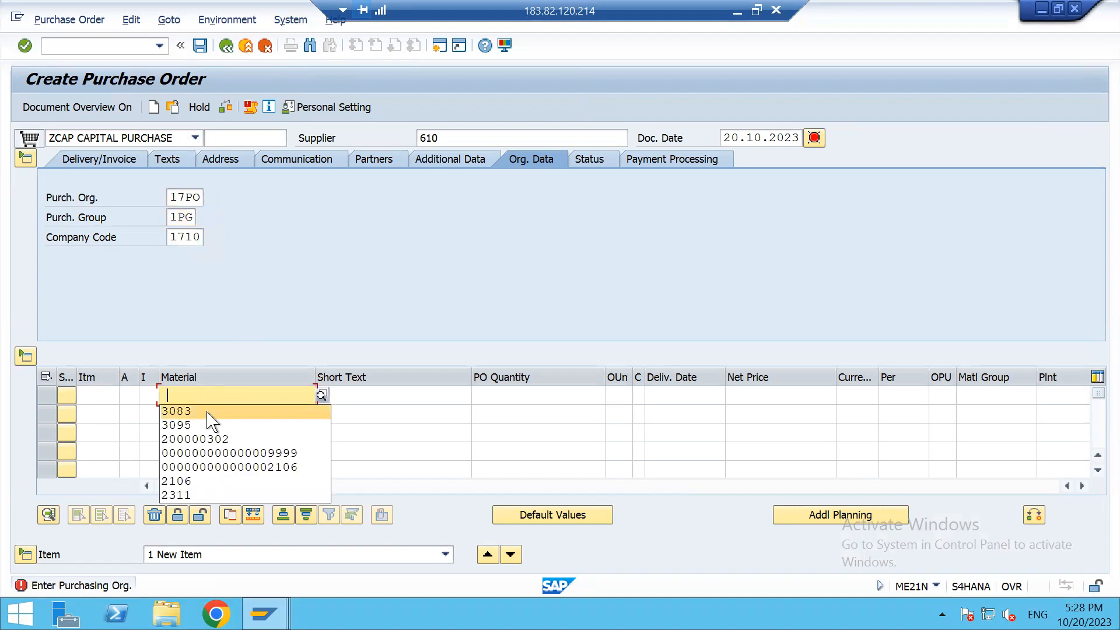
click(217, 408)
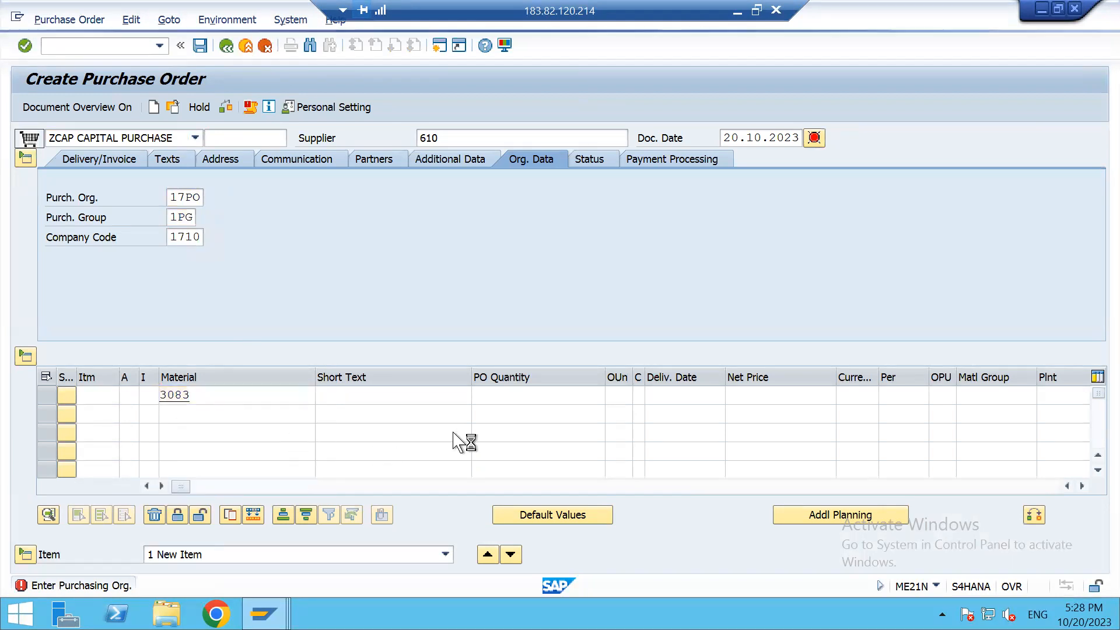
key(Return)
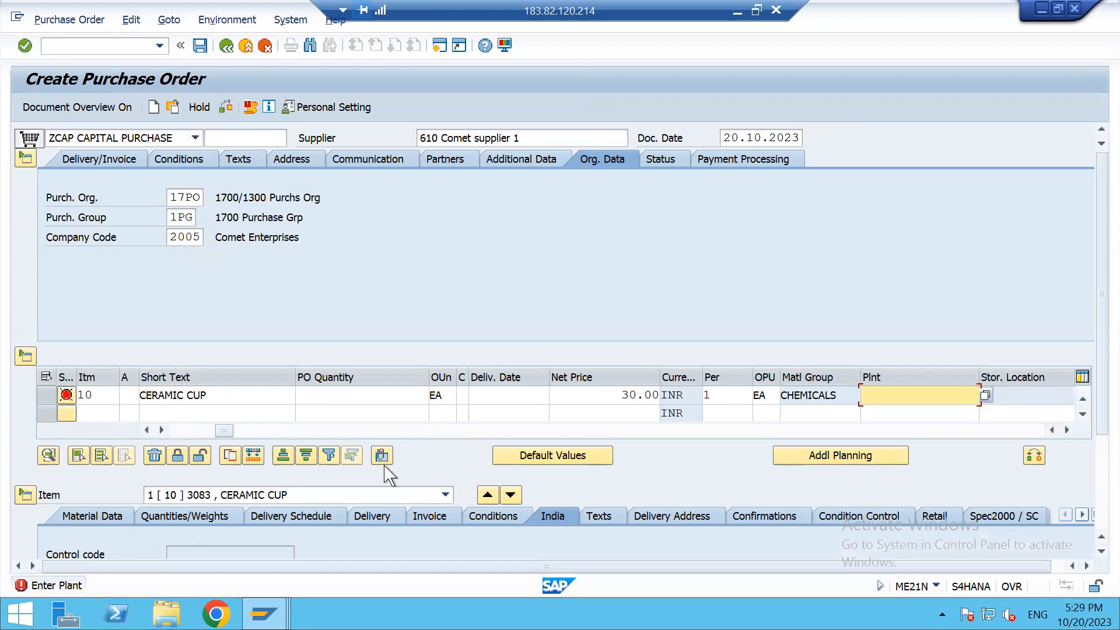
click(898, 400)
click(880, 413)
key(Return)
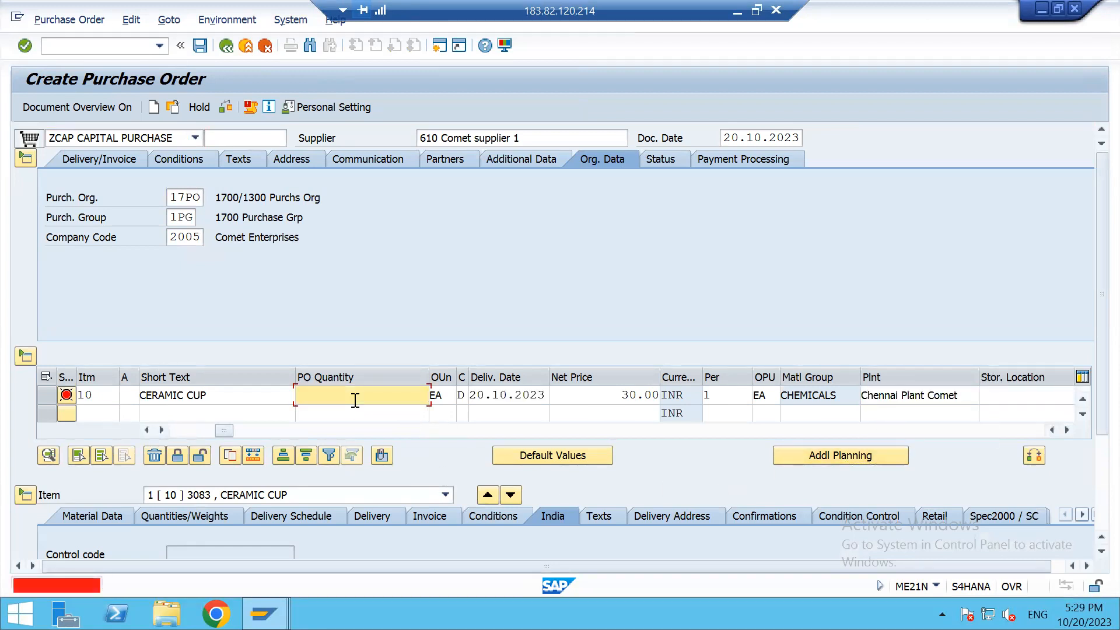
text(1)
key(Return)
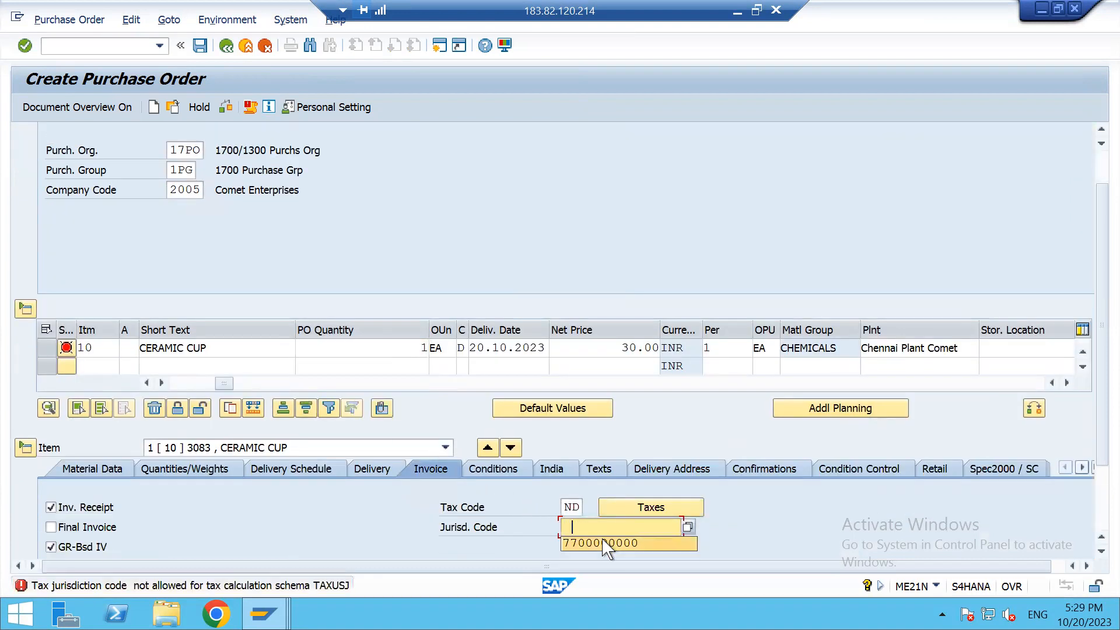
click(607, 546)
key(Return)
key(Return)
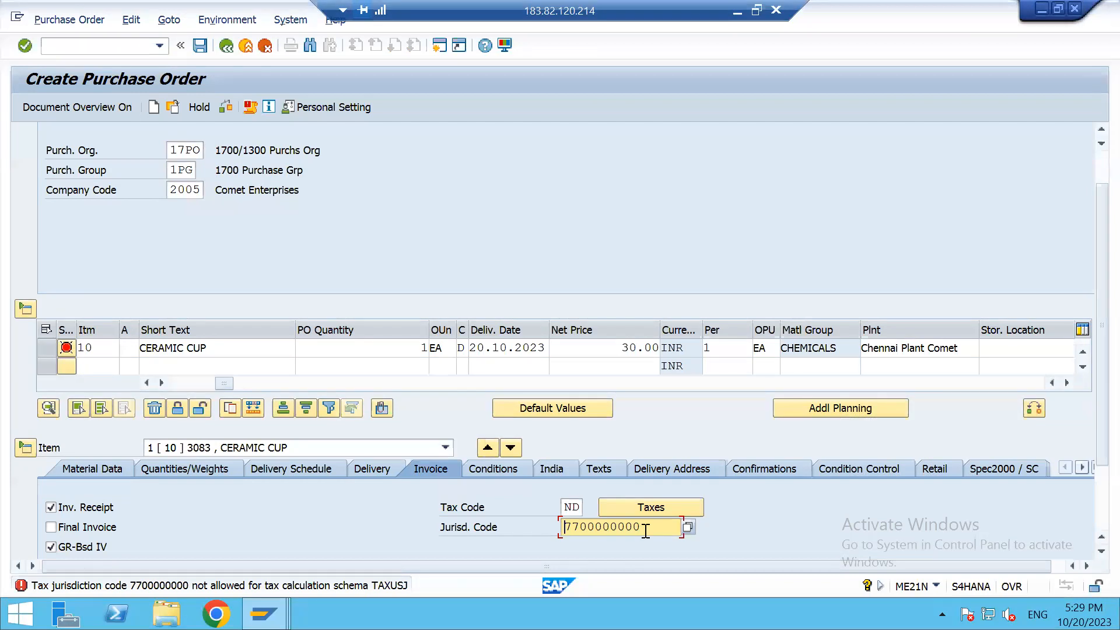
key(BackSpace)
key(BackSpace)
key(BackSpace)
key(BackSpace)
key(BackSpace)
key(BackSpace)
key(BackSpace)
key(BackSpace)
key(BackSpace)
key(BackSpace)
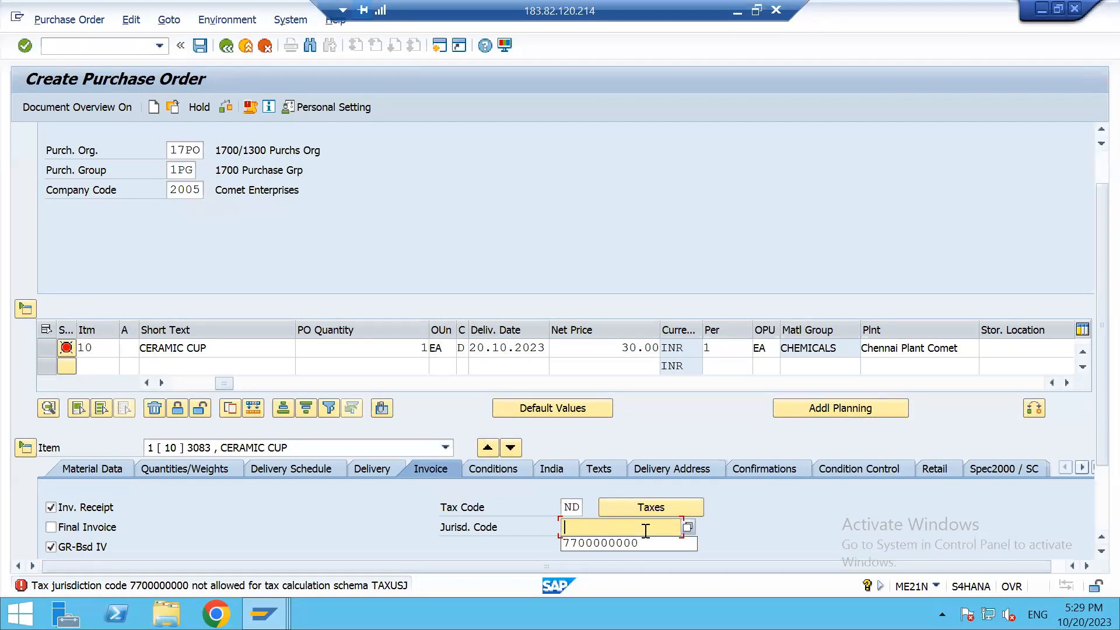
Step: Run the check on the purchase order, review its messages, and pass the valuation type warning without entering a type
click(582, 510)
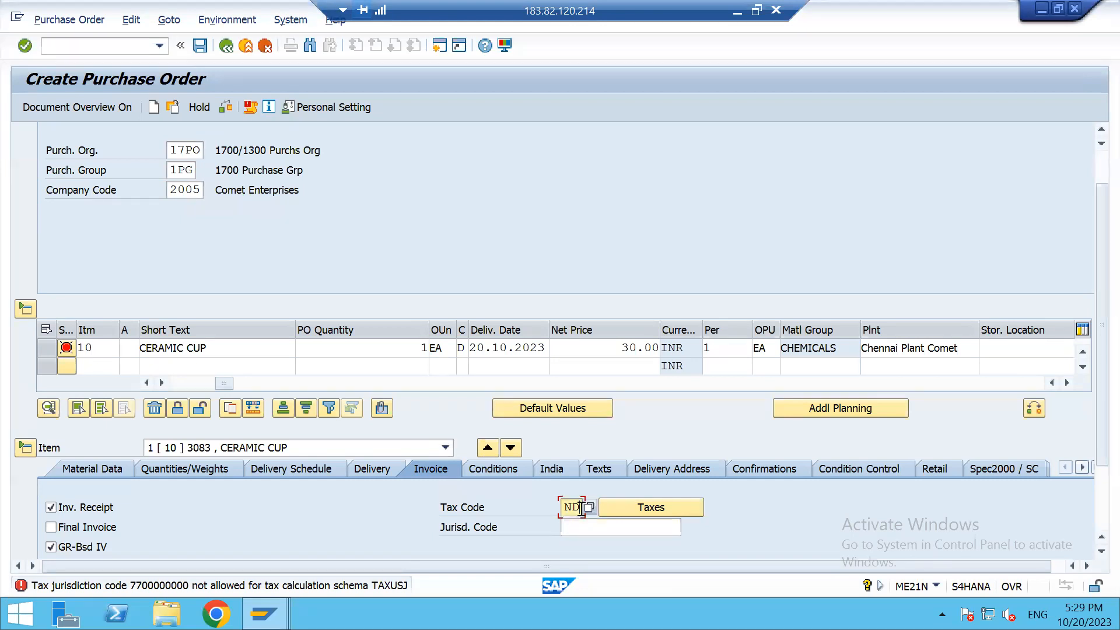
scroll(493, 325, up, 3)
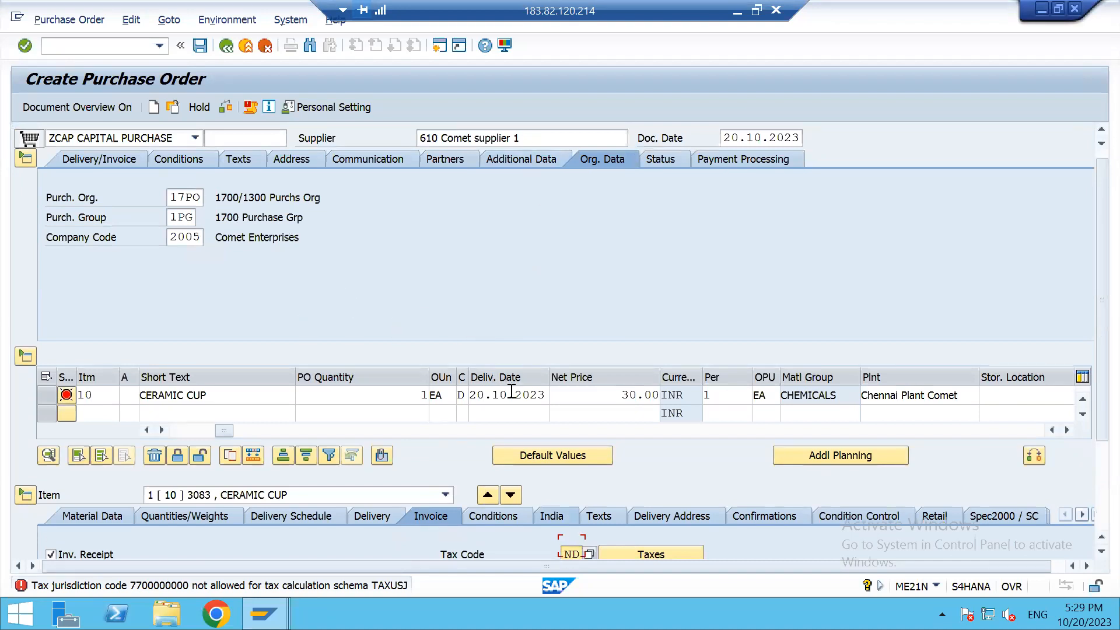
scroll(484, 355, down, 3)
click(582, 496)
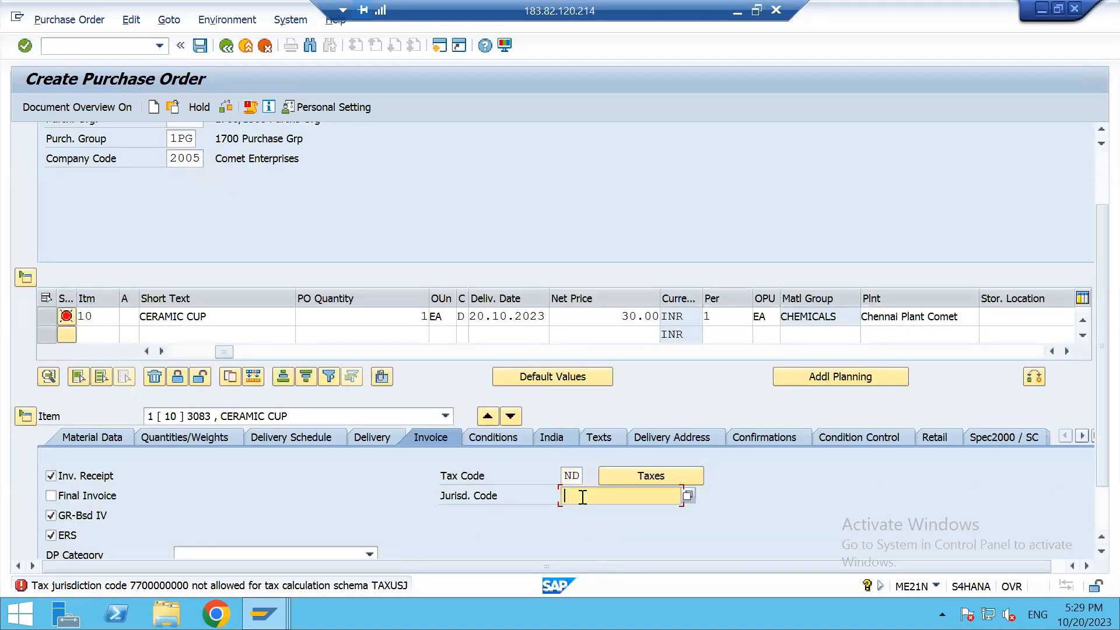
scroll(236, 236, up, 3)
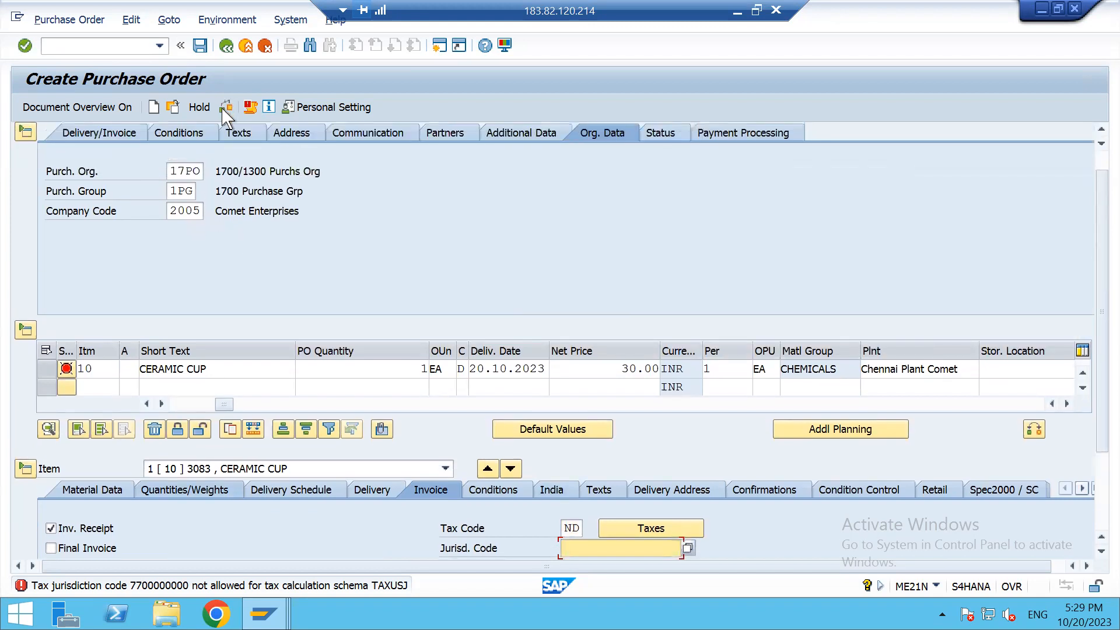
click(227, 109)
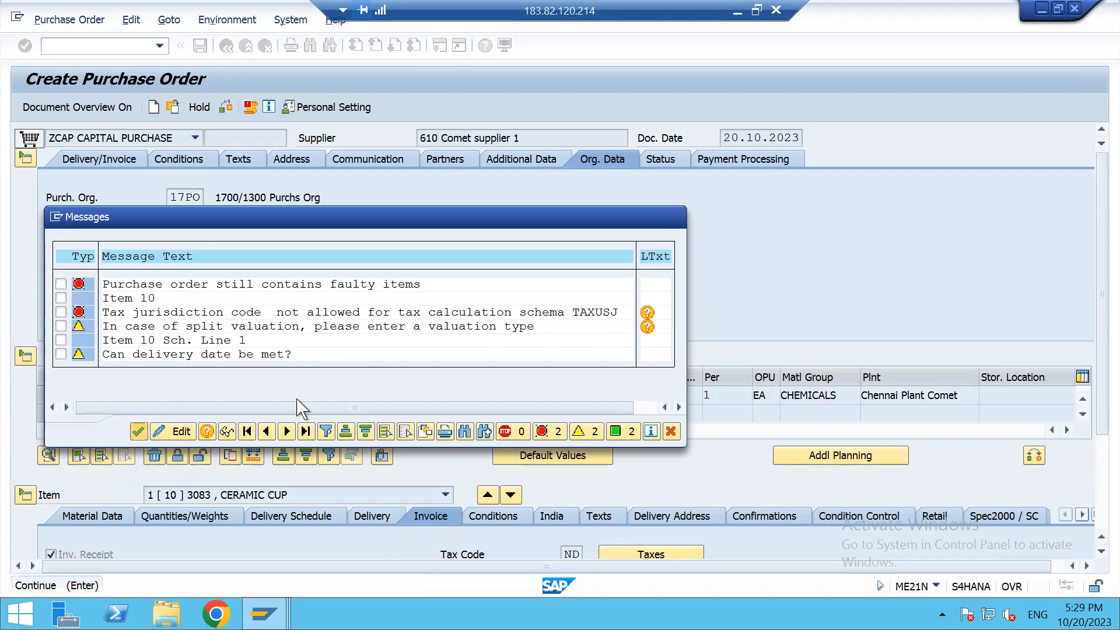
click(137, 431)
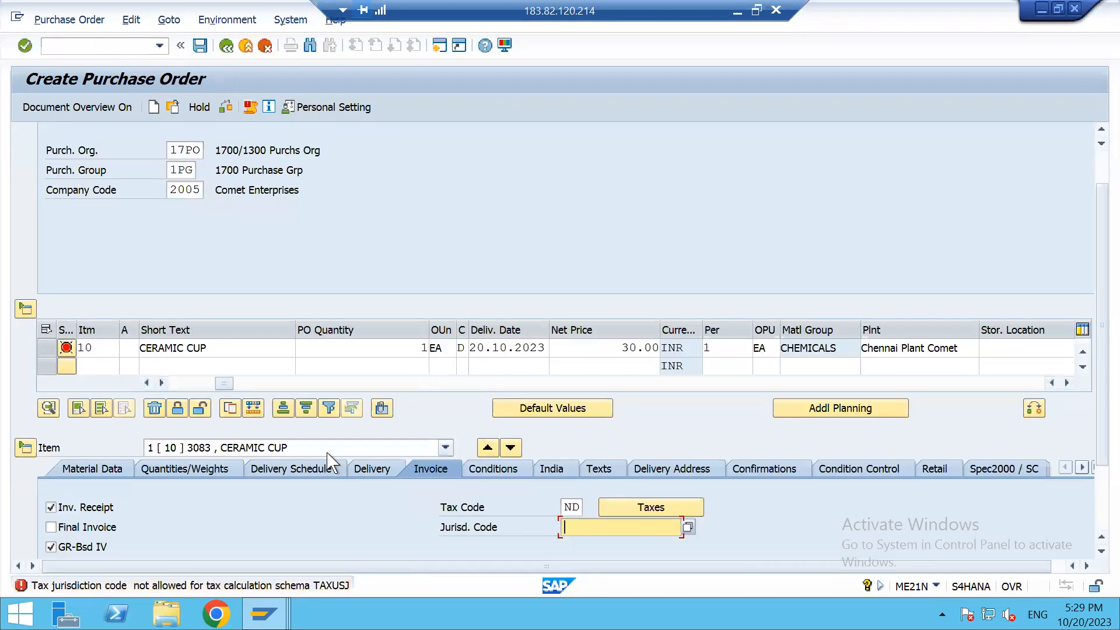
key(Return)
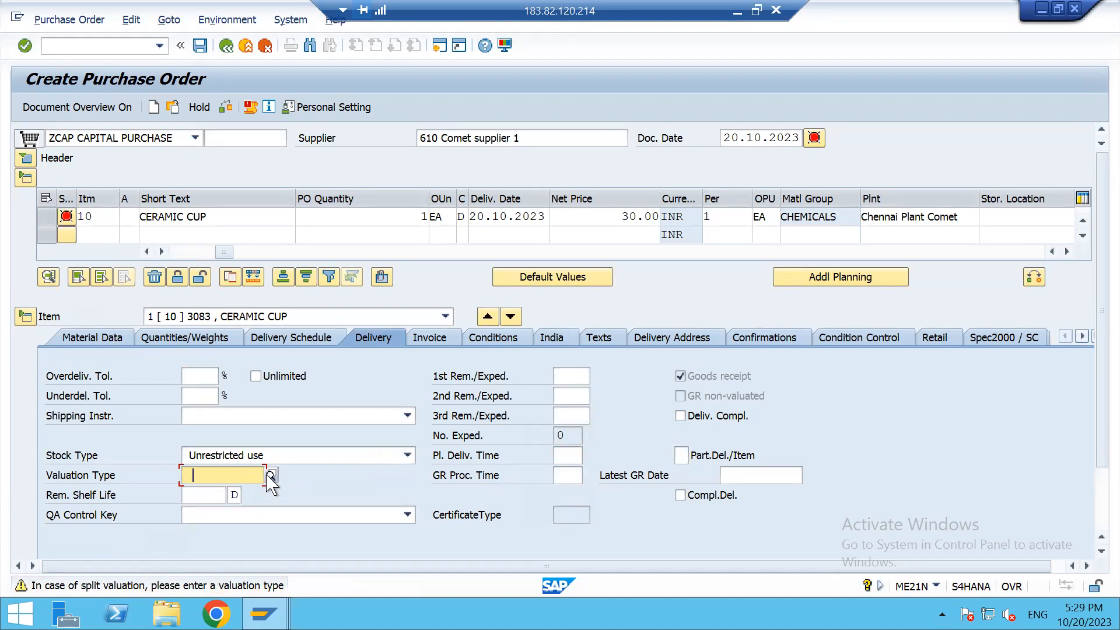
key(Return)
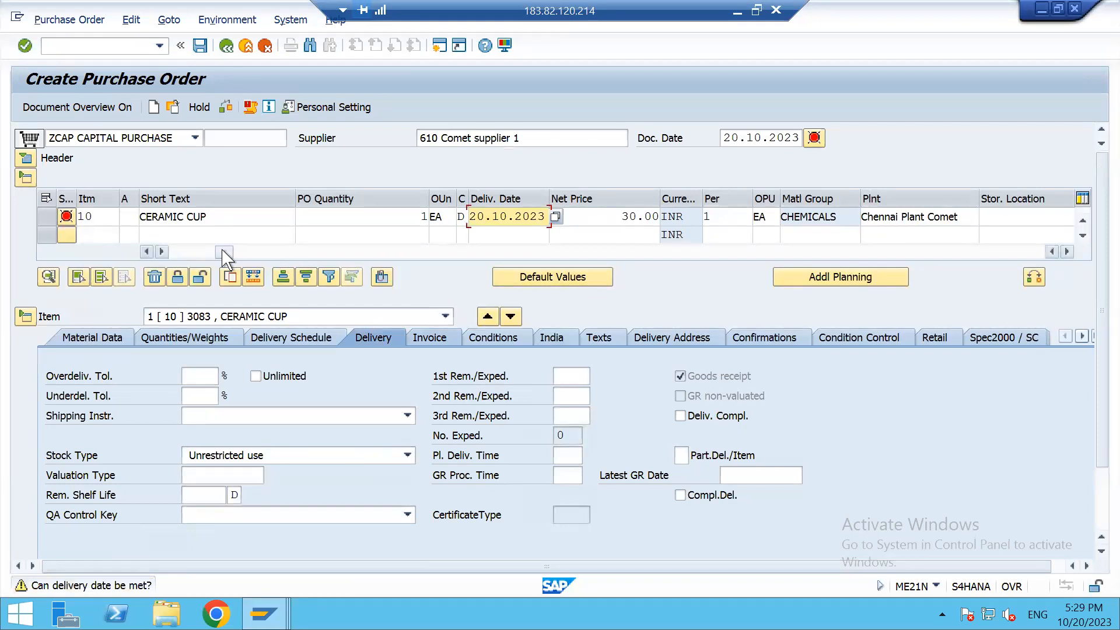
Step: Return to the item's invoice data and look through the available tax codes without choosing another one
drag(223, 255, 179, 254)
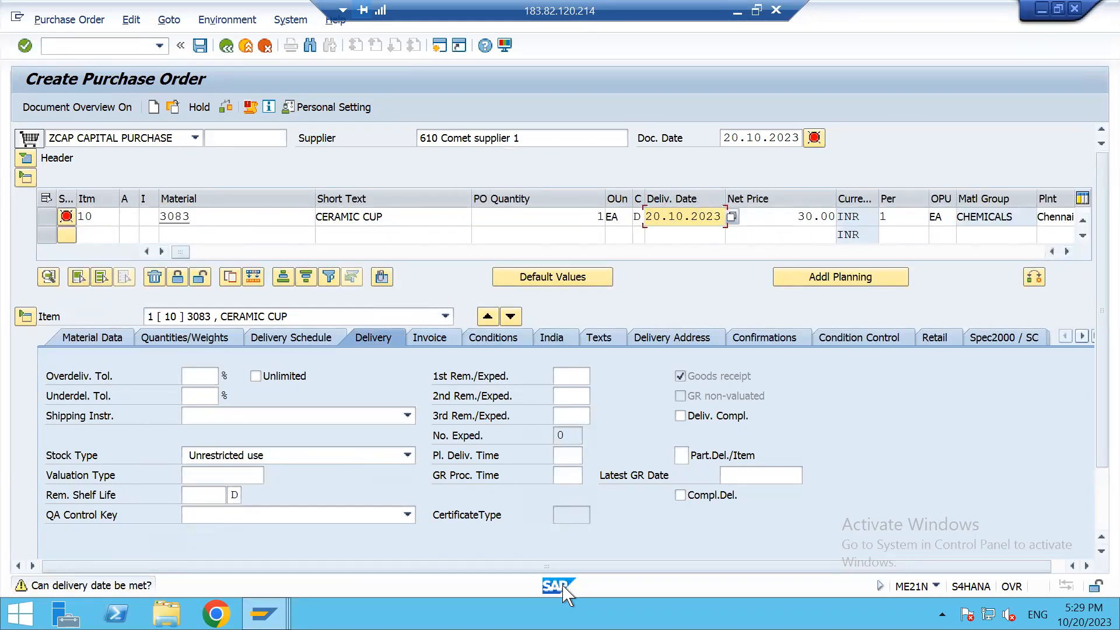
click(430, 338)
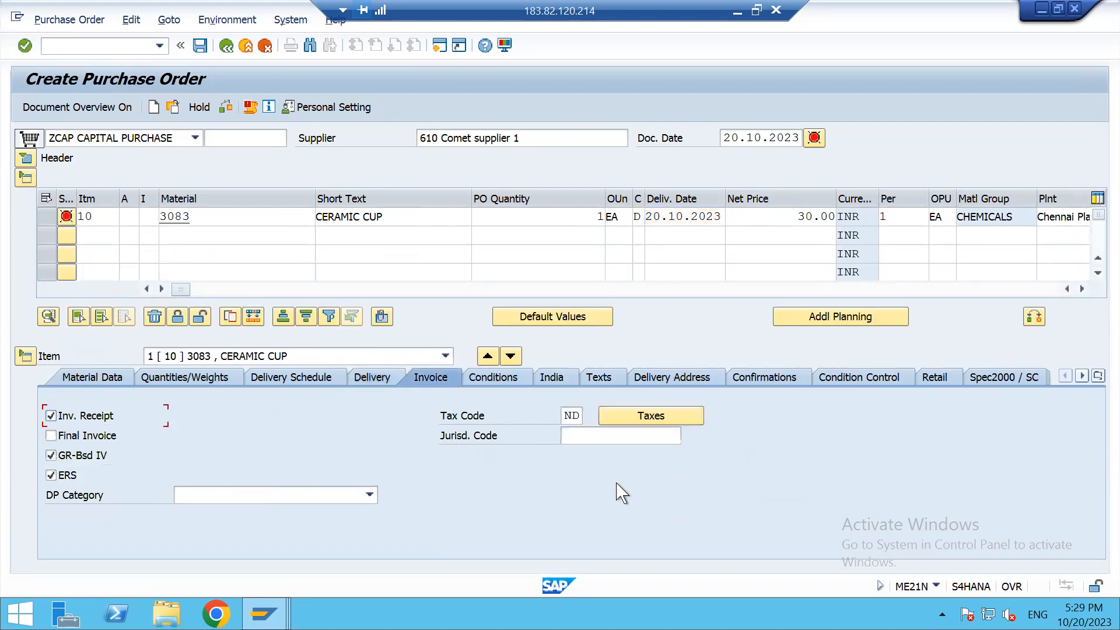
click(591, 433)
click(575, 416)
click(589, 416)
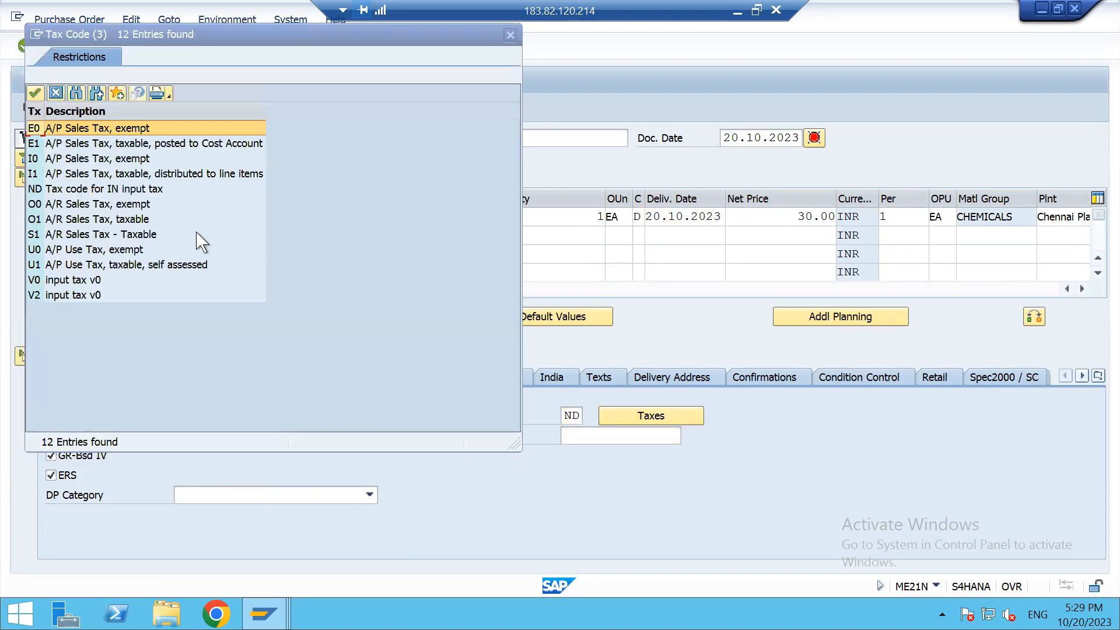
click(509, 36)
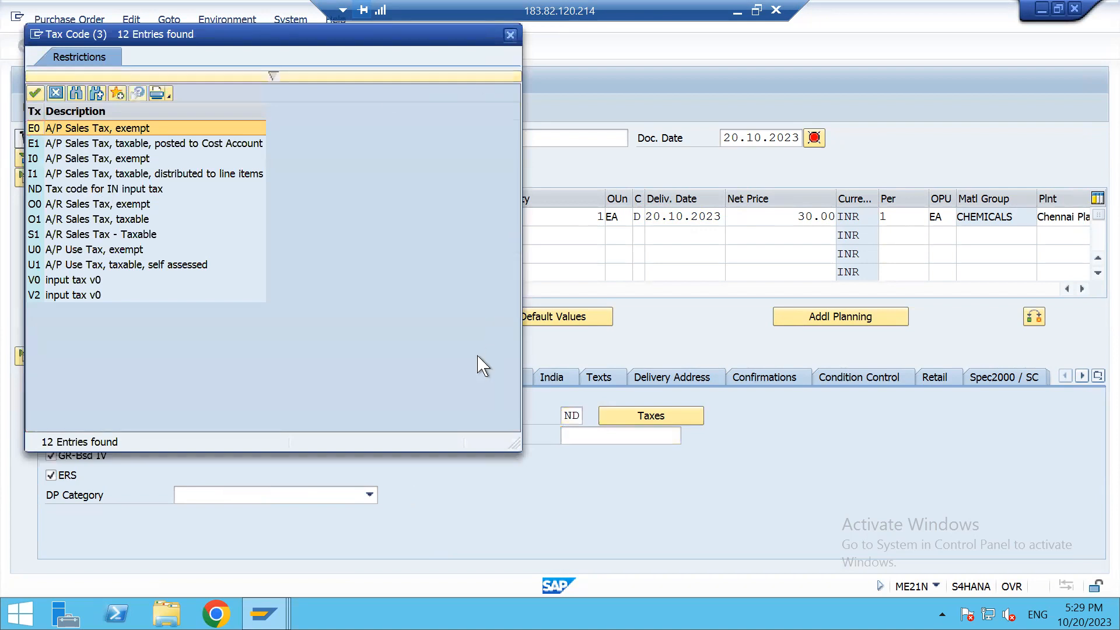
Step: Switch to the purchase order document types window, set the external number range of ZCAP to 13, and save
mouse_move(264, 613)
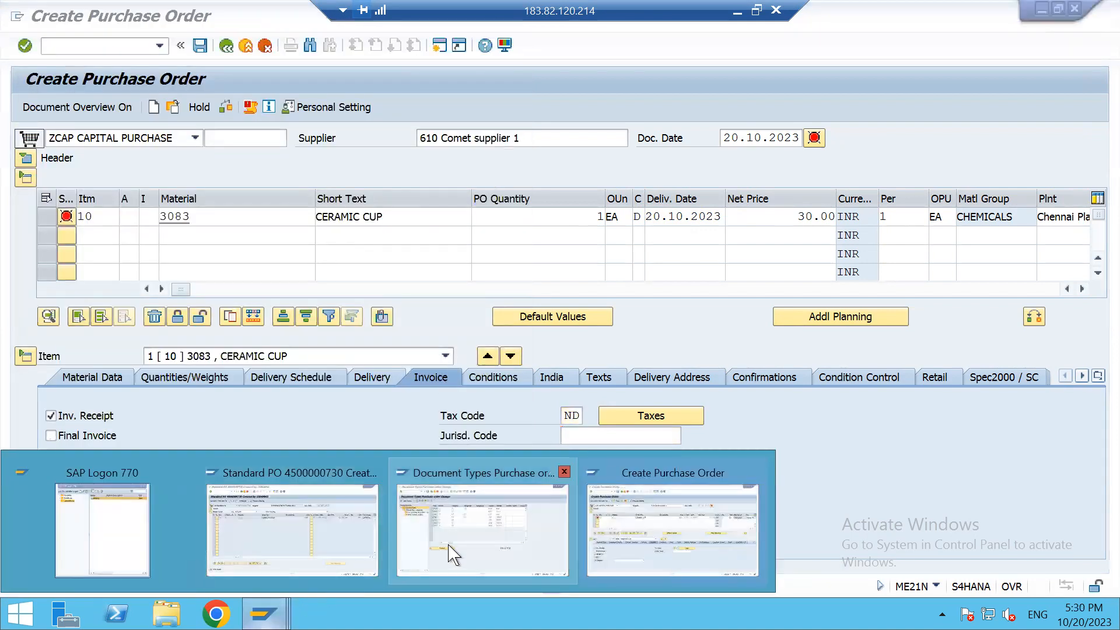
click(467, 535)
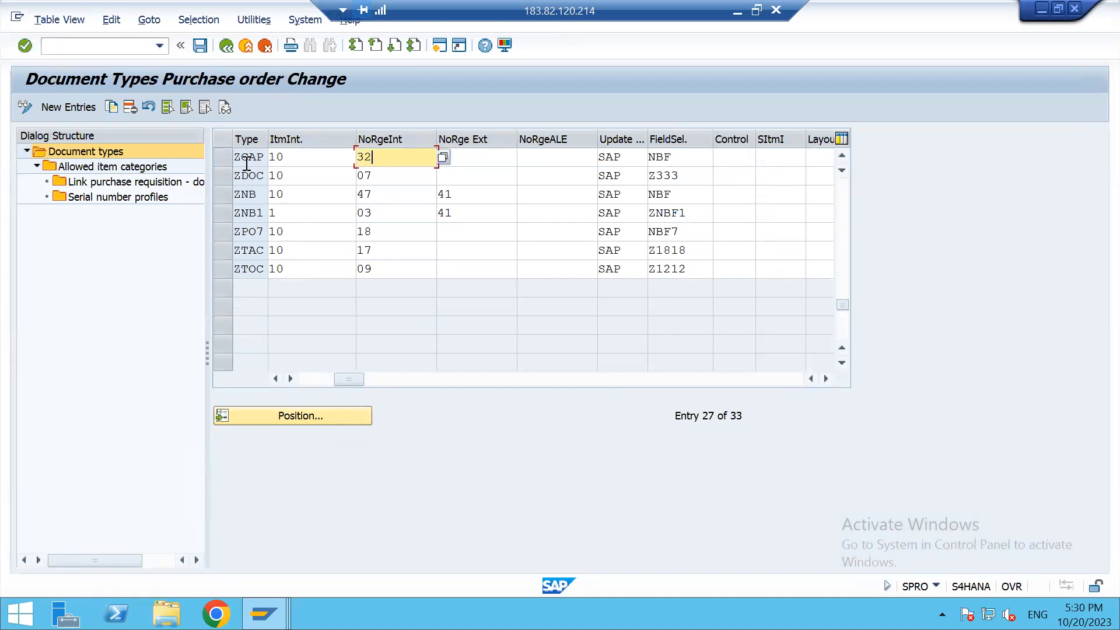
click(442, 164)
text(13)
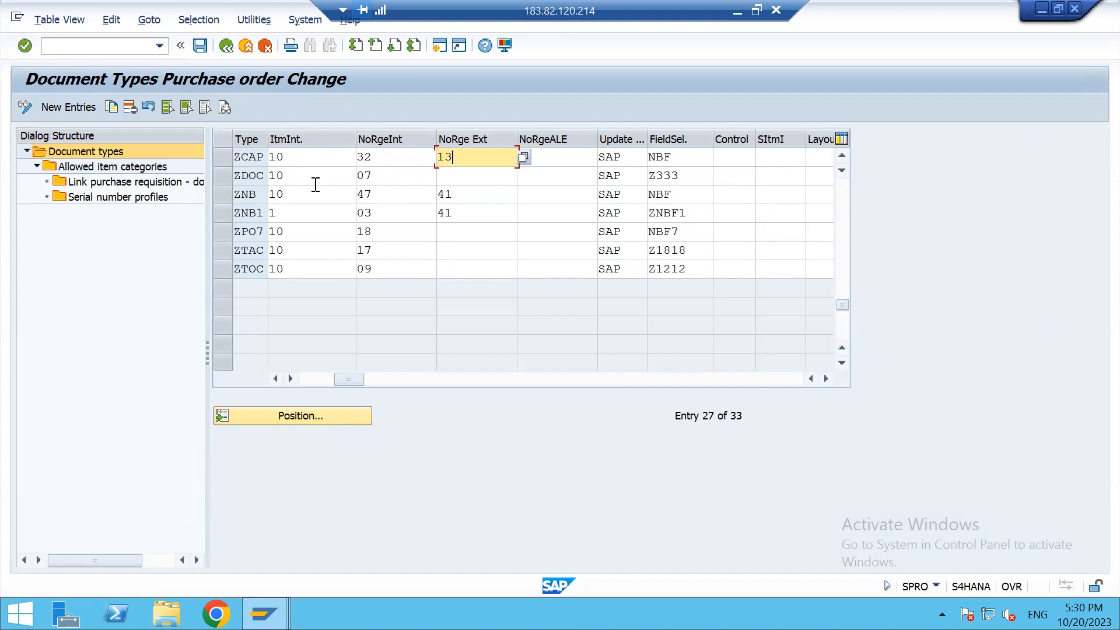
click(308, 380)
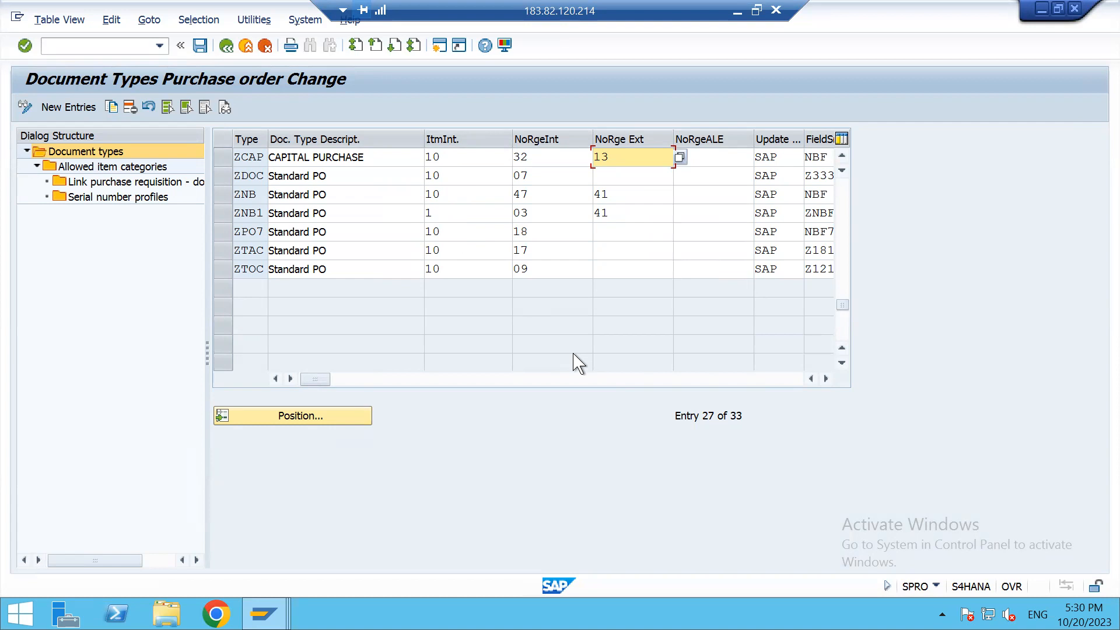
click(538, 162)
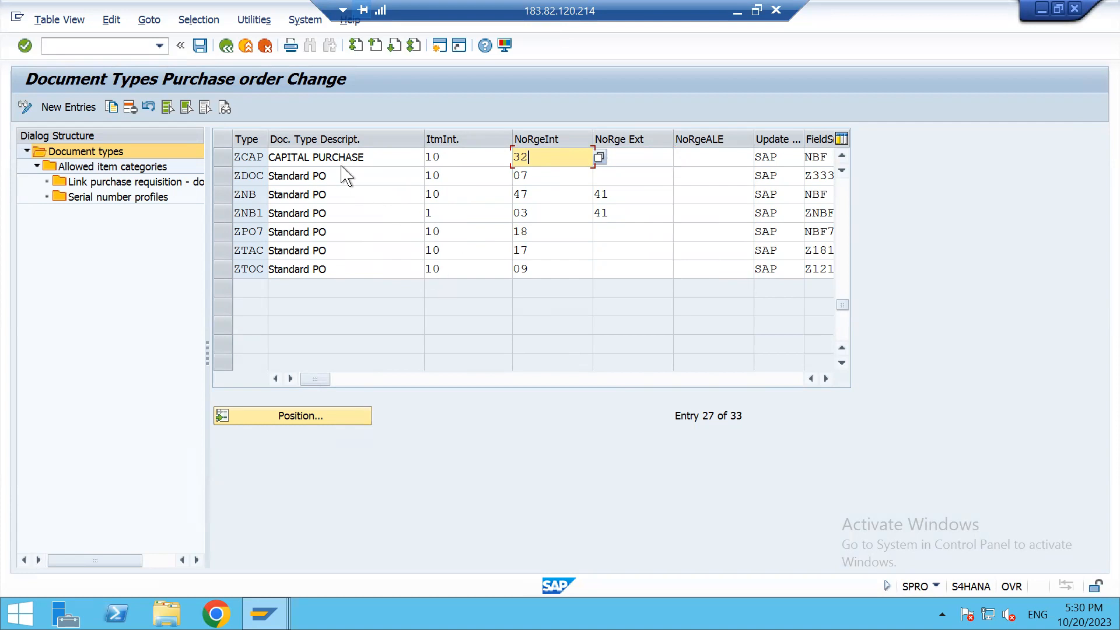
click(200, 45)
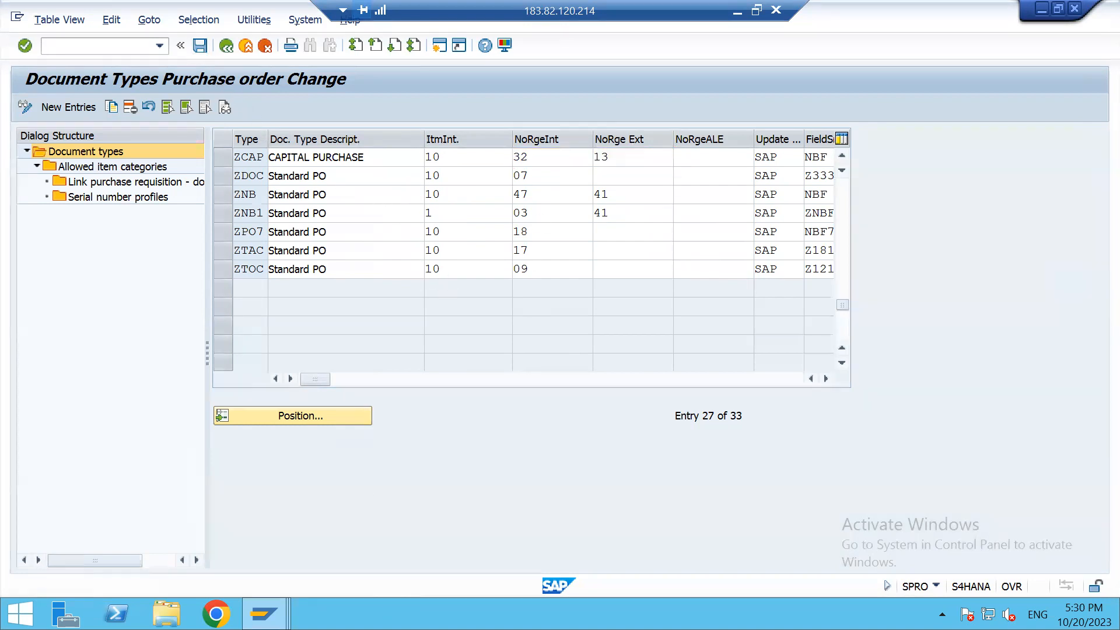